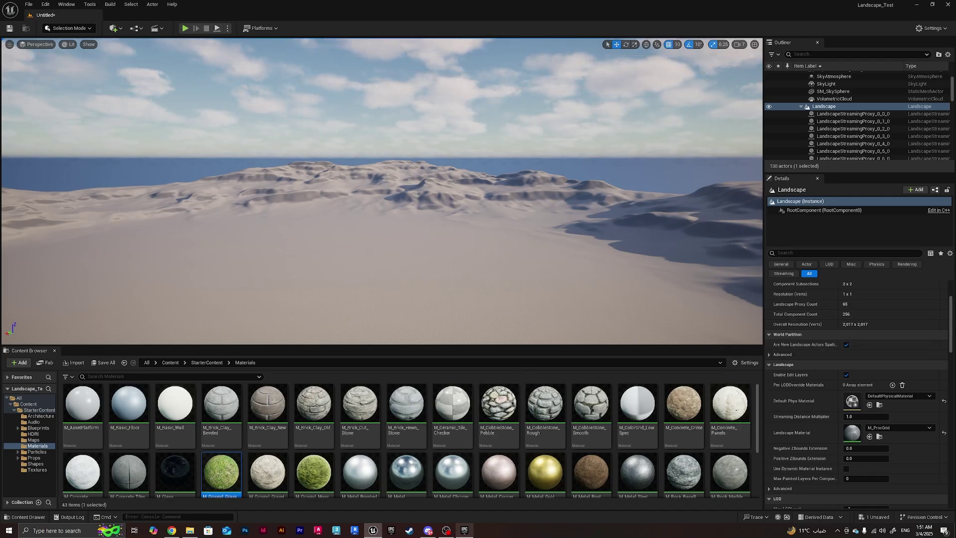
# Examine the Unreal Engine 5.5 features on the Unreal Engine Public Roadmap, reached through the Epic Games Launcher
pyautogui.click(465, 531)
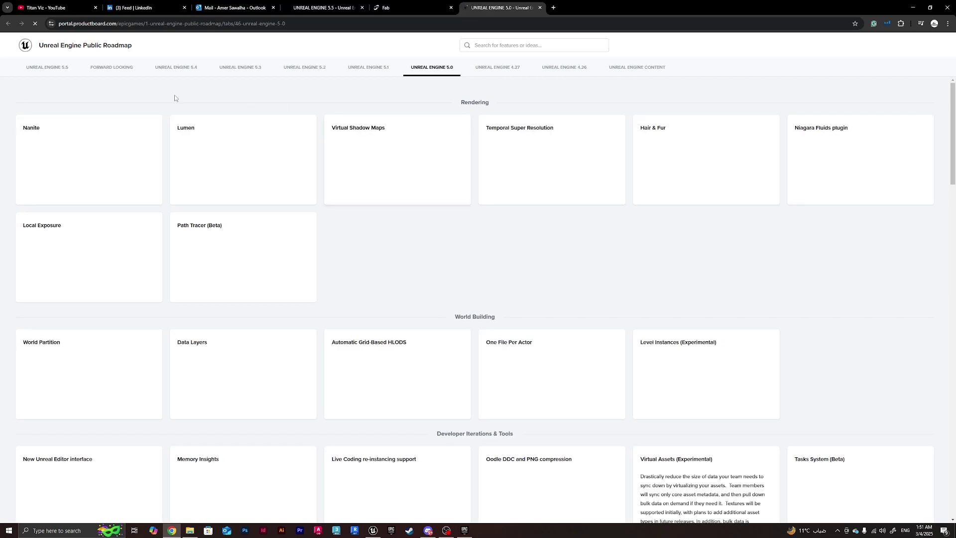
pyautogui.click(47, 67)
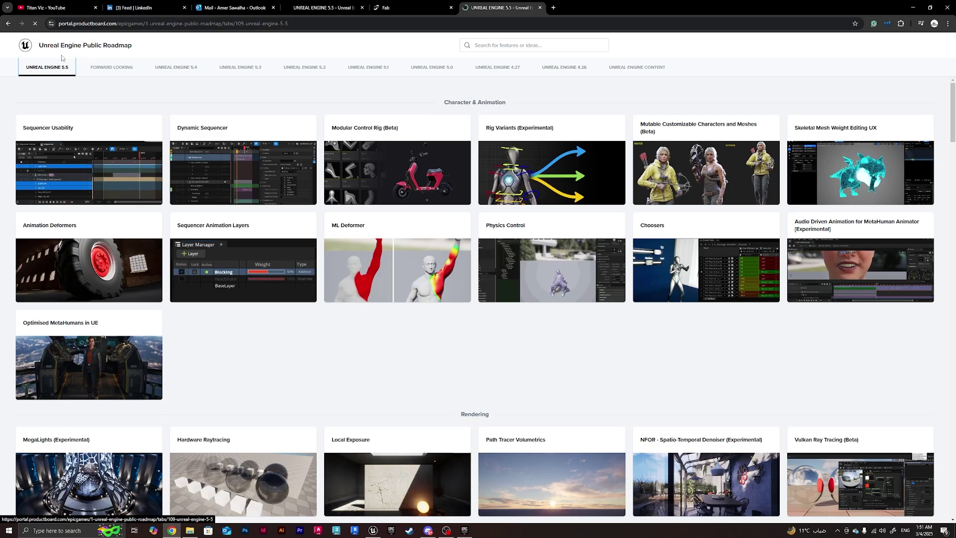
pyautogui.scroll(-3, 488, 254)
pyautogui.scroll(-13, 487, 254)
pyautogui.scroll(-4, 484, 253)
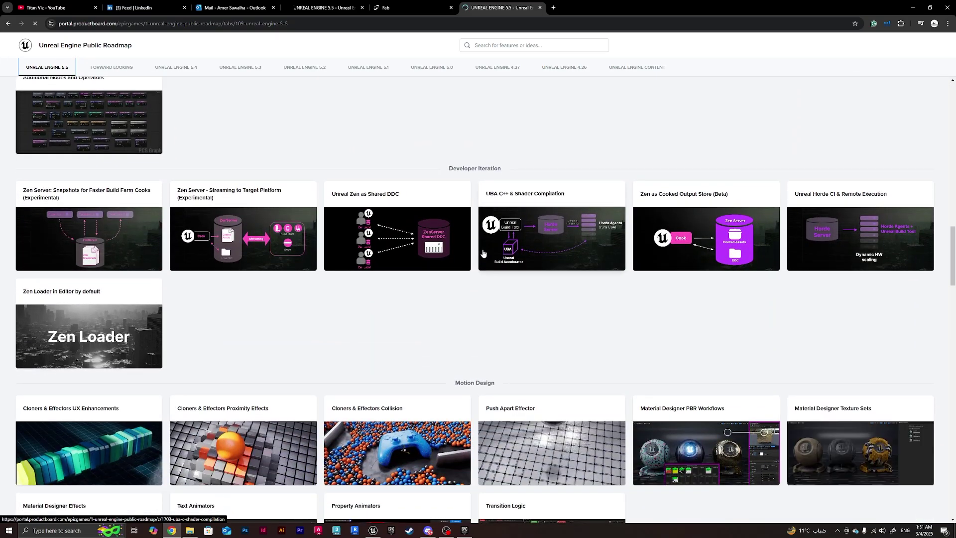
pyautogui.scroll(7, 479, 241)
pyautogui.scroll(13, 479, 241)
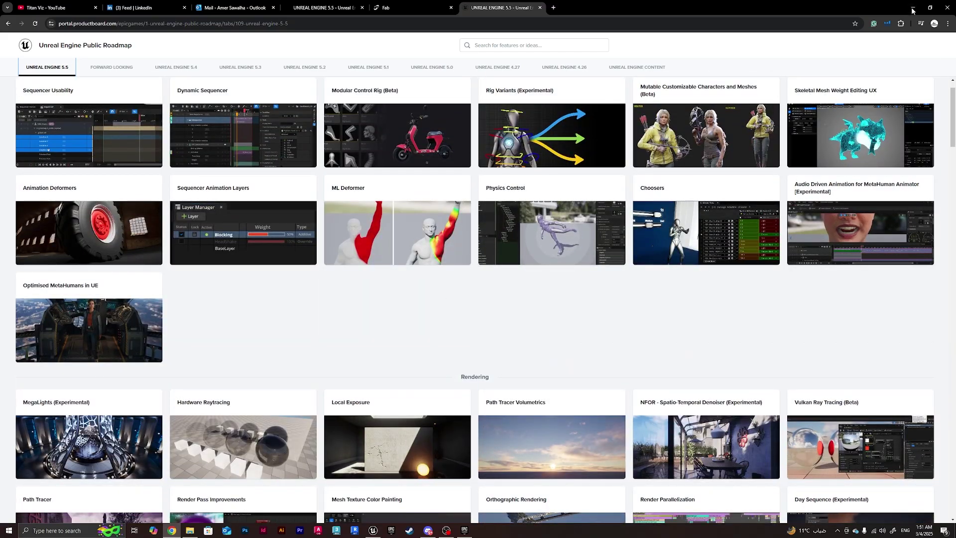
pyautogui.hotkey('alt', 'Tab')
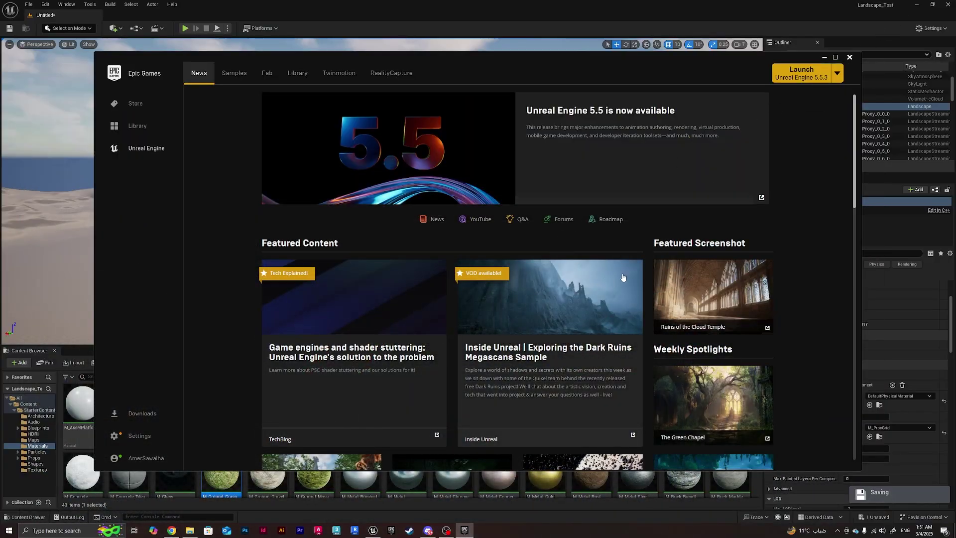
pyautogui.click(824, 57)
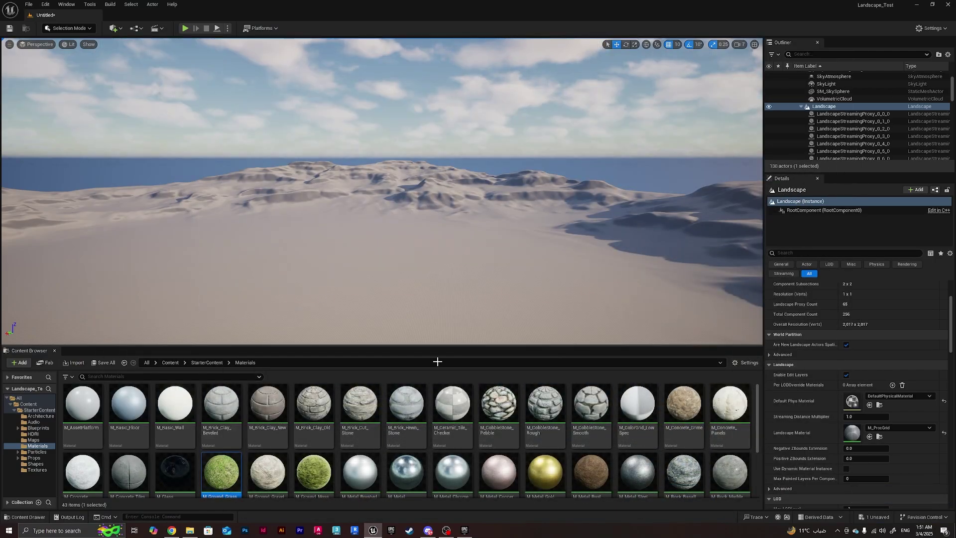
# Switch to Fab in the browser and download the 2K texture set of the Mossy Forest Floor material
pyautogui.click(172, 531)
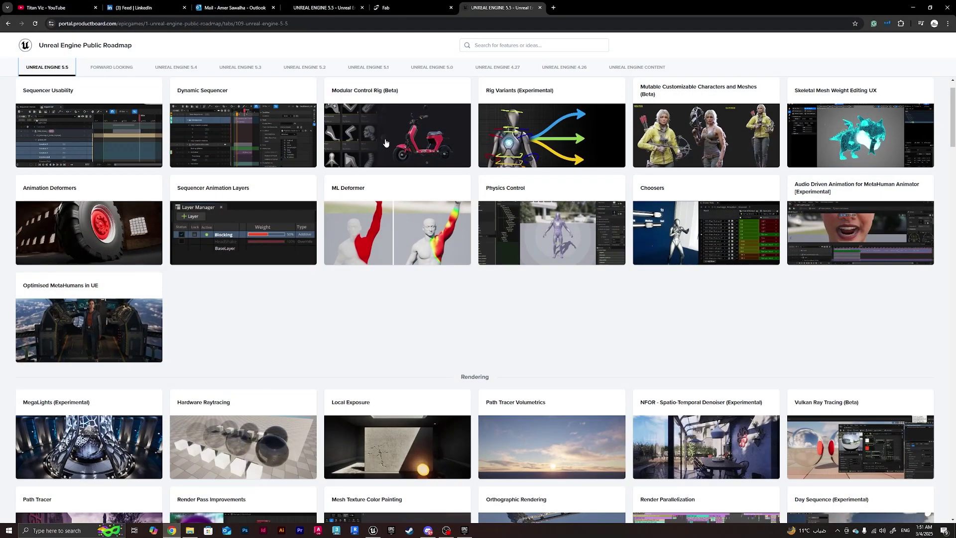
pyautogui.click(413, 8)
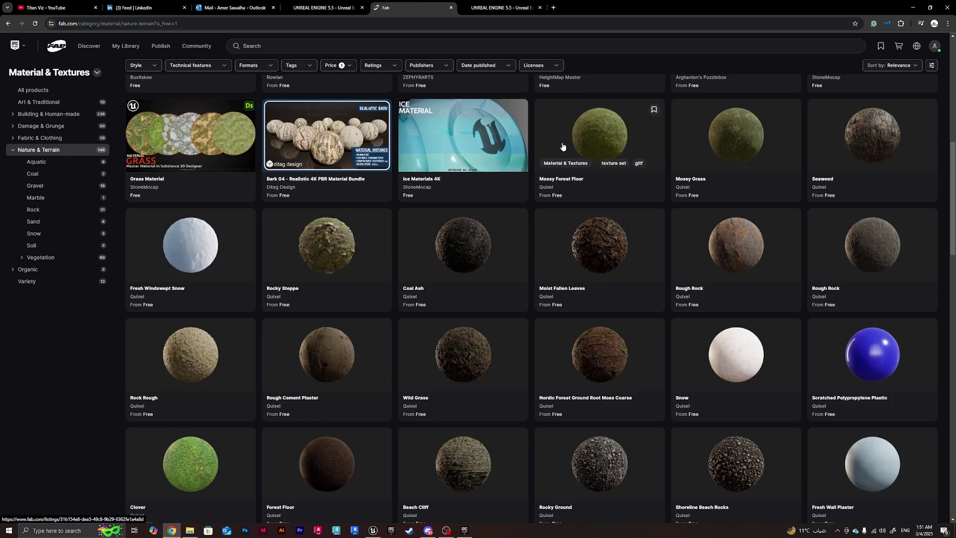
pyautogui.click(609, 135)
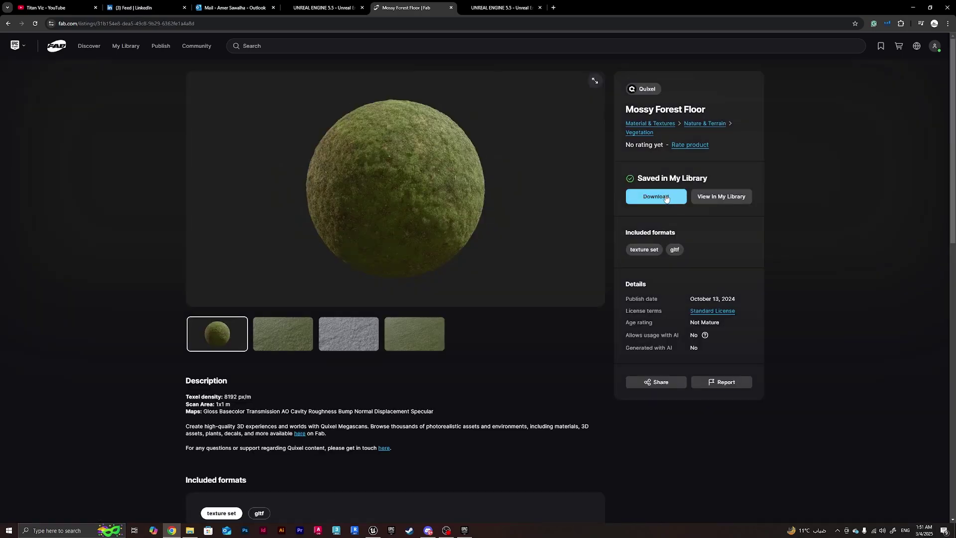
pyautogui.click(666, 198)
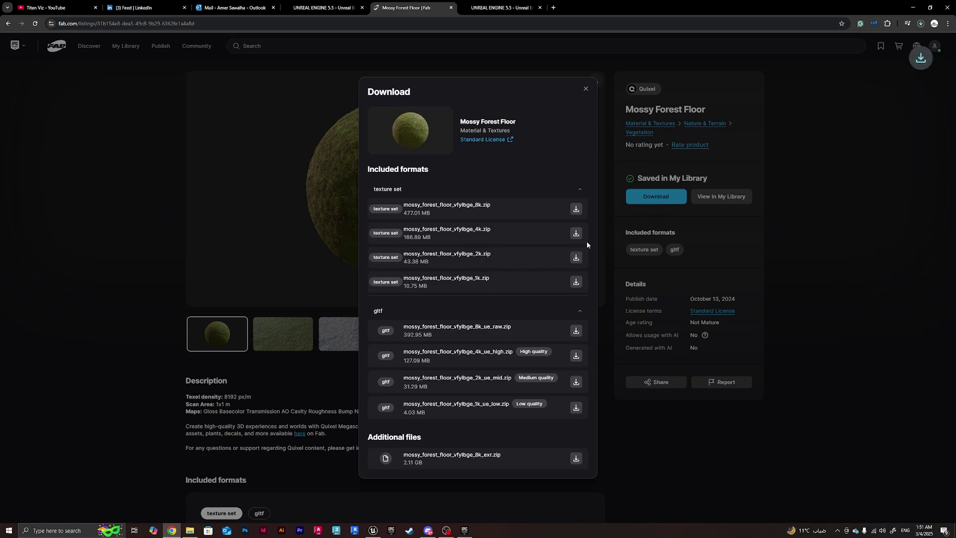
pyautogui.click(586, 90)
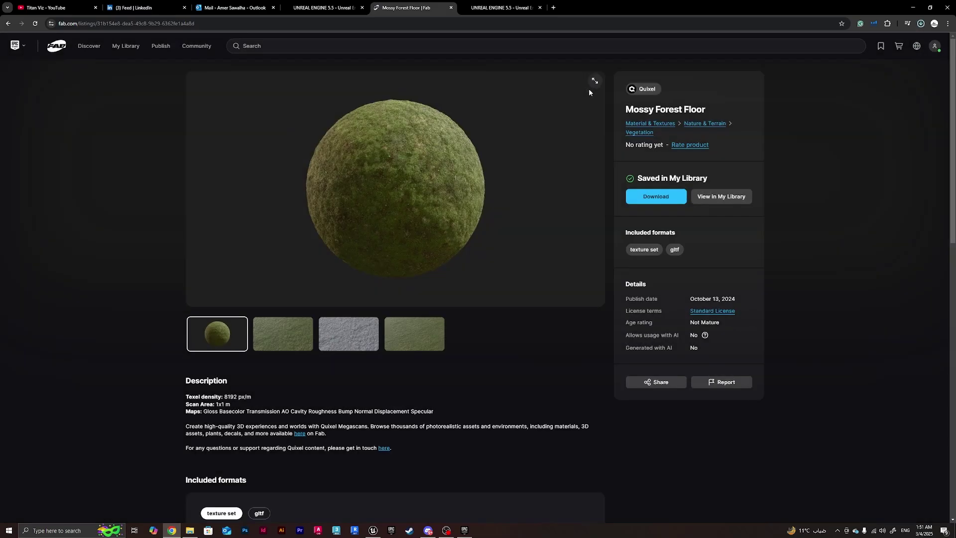
# Return to the Nature & Terrain listing and download the 2K texture set of the Beach Cliff material
pyautogui.click(11, 29)
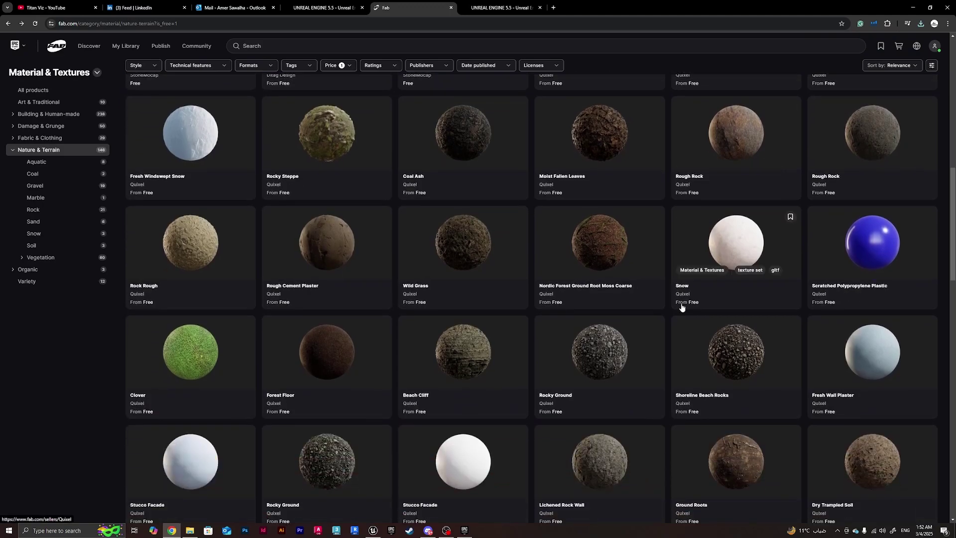
pyautogui.scroll(-2, 682, 308)
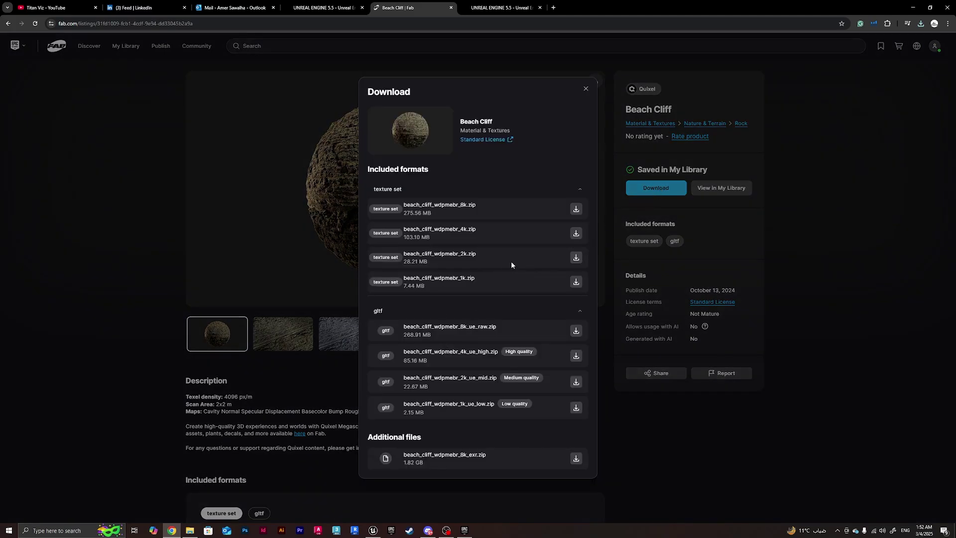
pyautogui.click(576, 257)
pyautogui.click(586, 89)
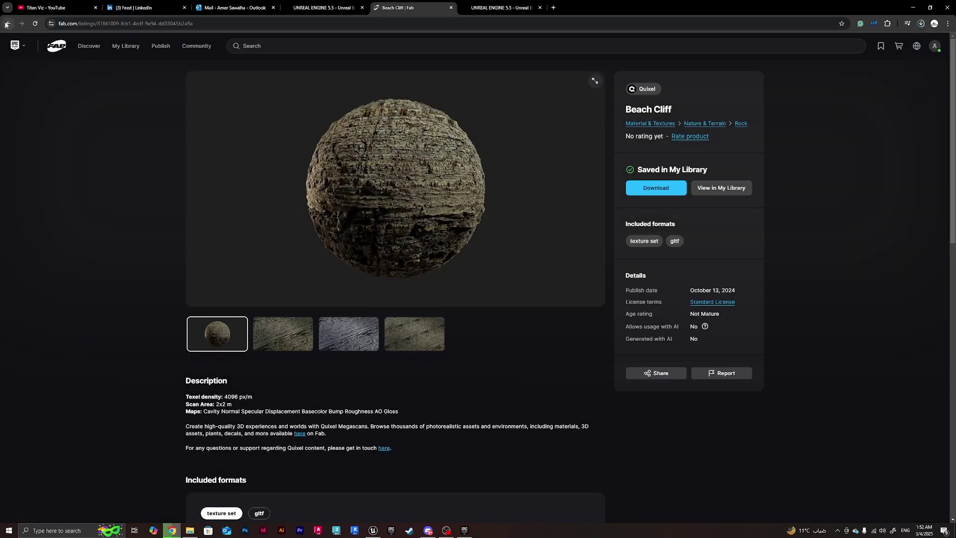
# Find the Rippled Sand material in the Nature & Terrain listing and download its 2K texture set
pyautogui.hotkey('alt', 'Left')
pyautogui.scroll(-5, 542, 300)
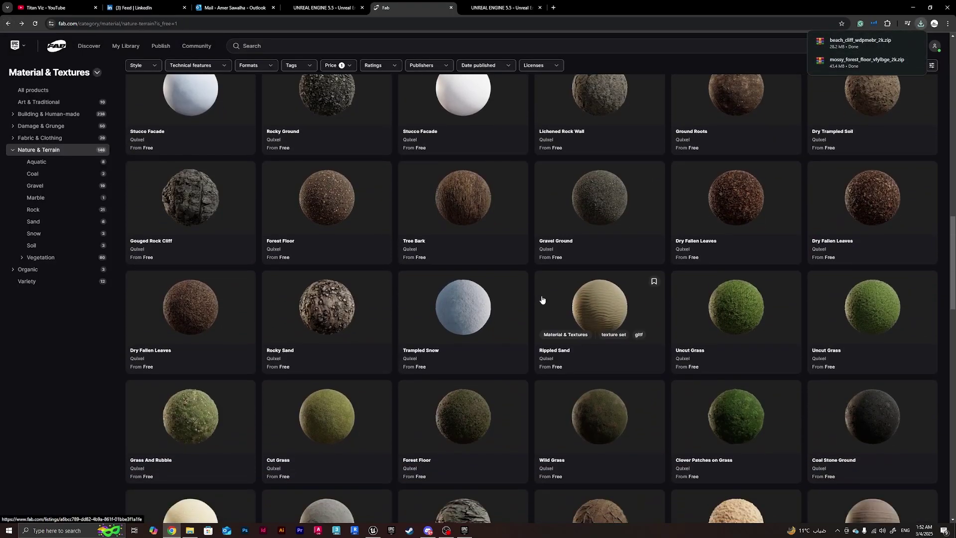
pyautogui.scroll(-1, 542, 299)
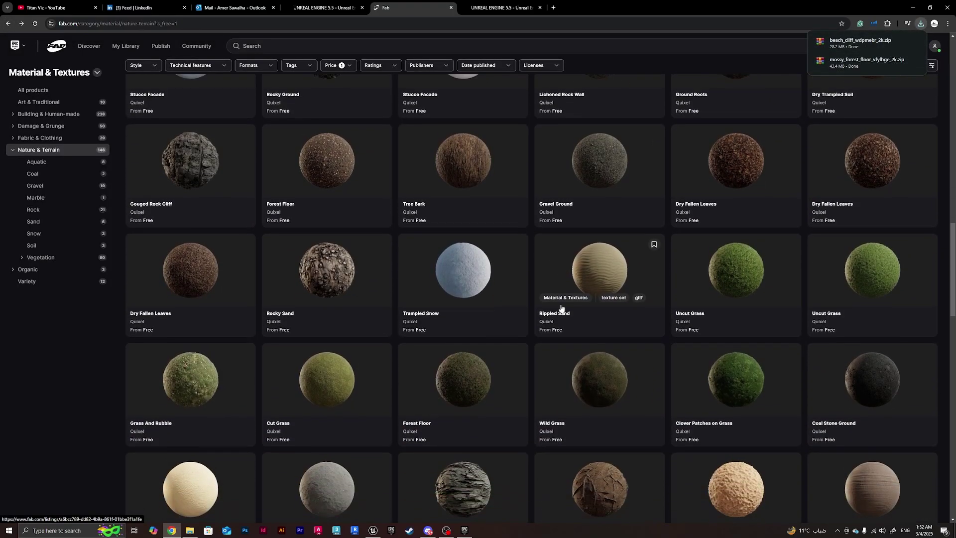
pyautogui.click(601, 263)
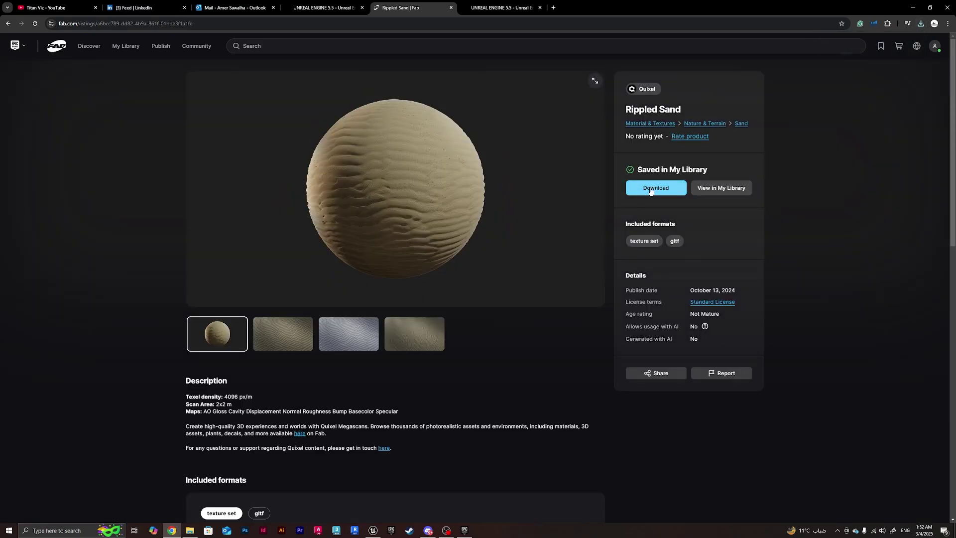
pyautogui.click(650, 191)
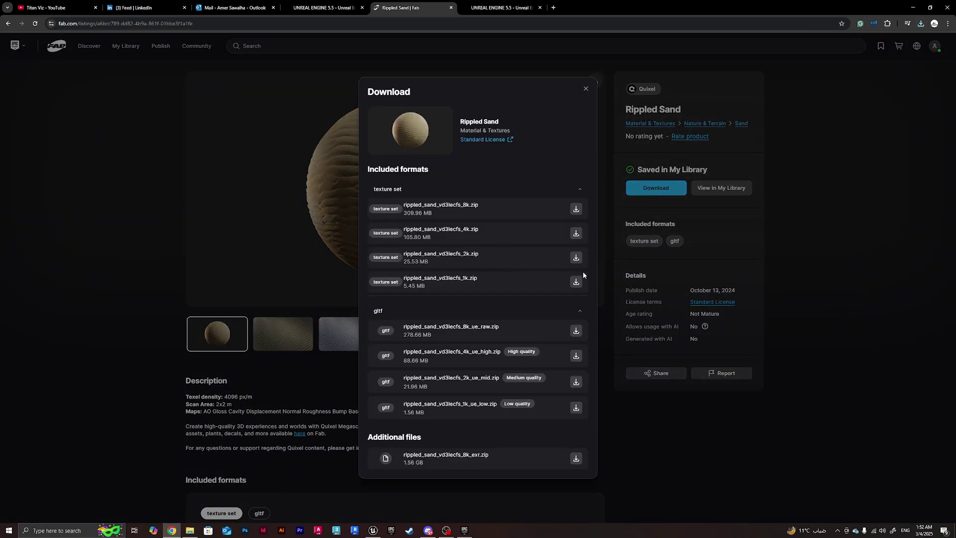
pyautogui.click(577, 258)
pyautogui.click(586, 88)
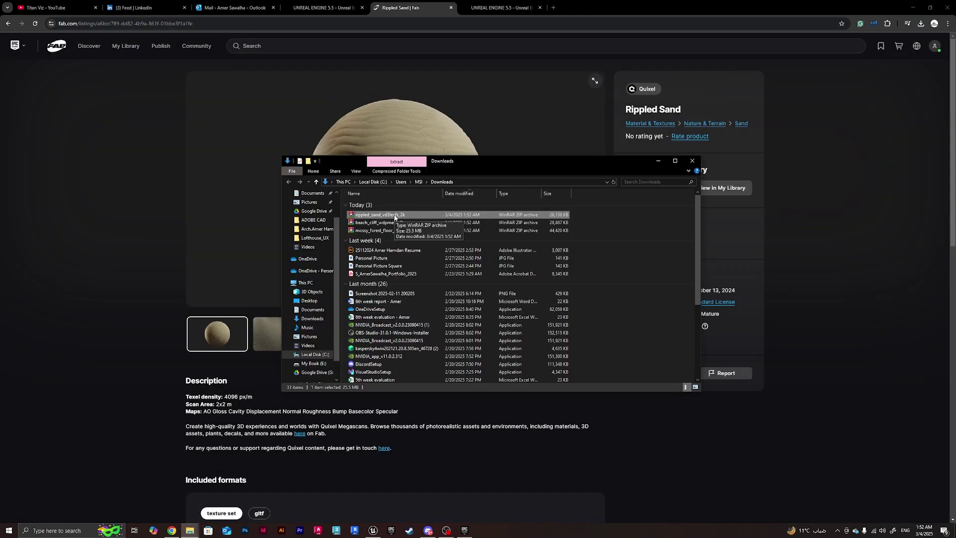
# Extract the rippled sand, mossy forest floor and beach cliff 2K archives in Downloads, each into its own folder
pyautogui.rightClick(394, 216)
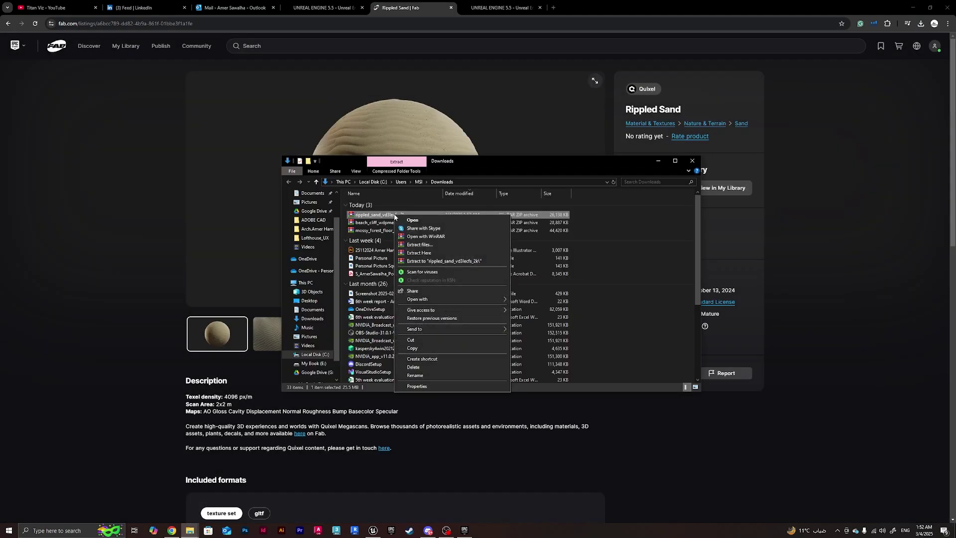
pyautogui.click(464, 261)
pyautogui.click(374, 232)
pyautogui.rightClick(374, 232)
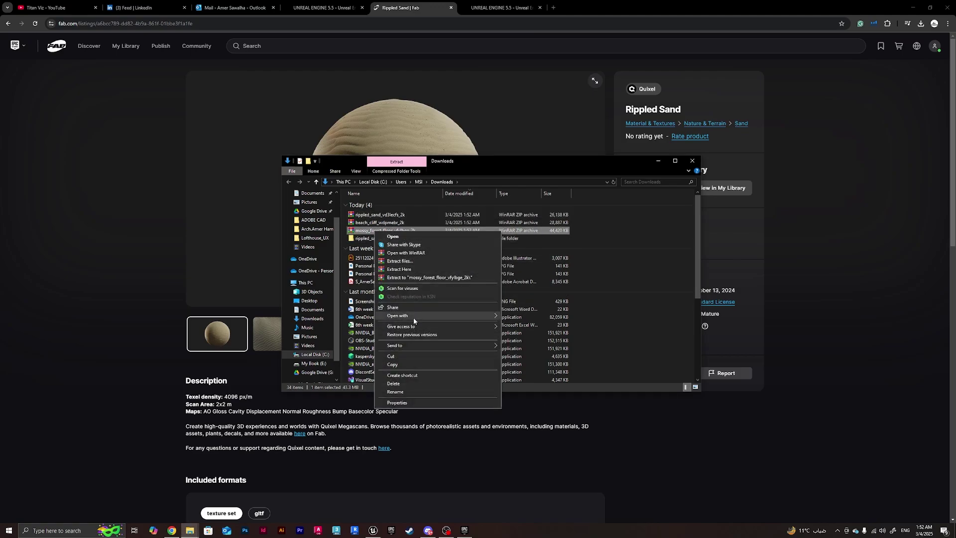
pyautogui.click(427, 278)
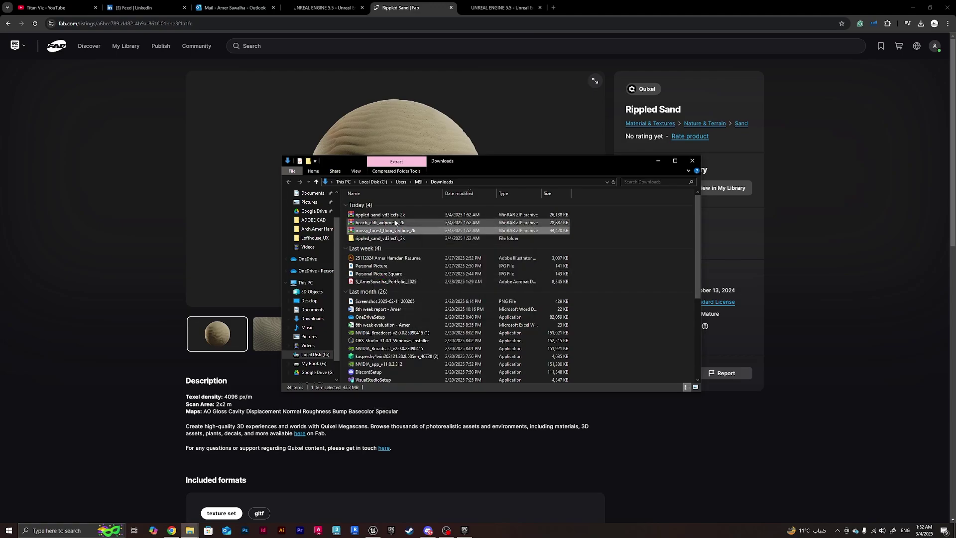
pyautogui.click(393, 223)
pyautogui.rightClick(390, 223)
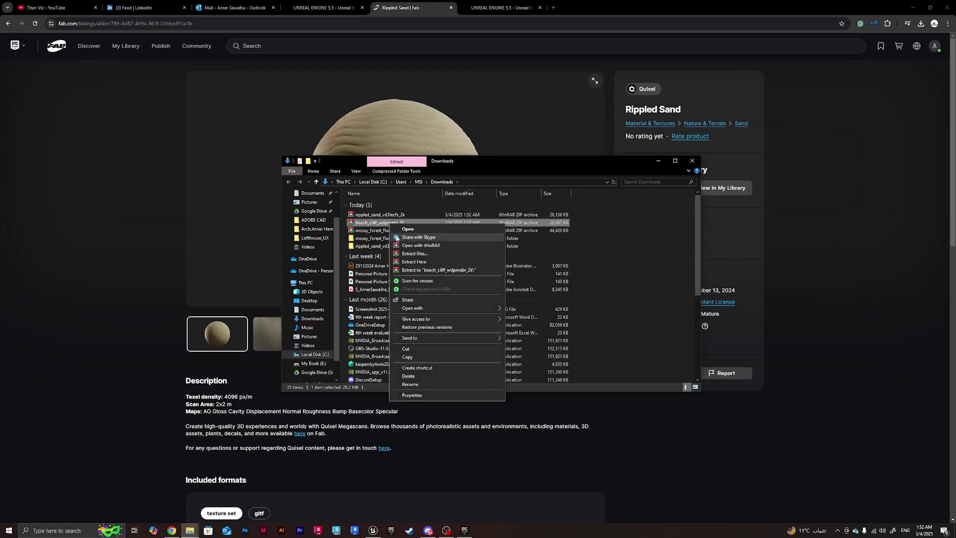
pyautogui.click(425, 269)
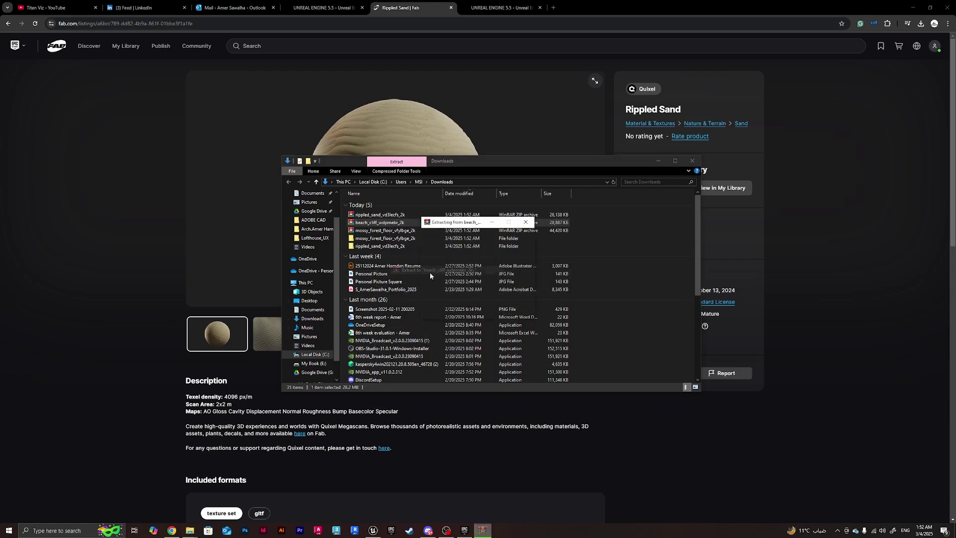
# Import the BaseColor and Normal images from the beach_cliff_wdpmebr_2k folder into the Unreal project's Content folder
pyautogui.doubleClick(382, 247)
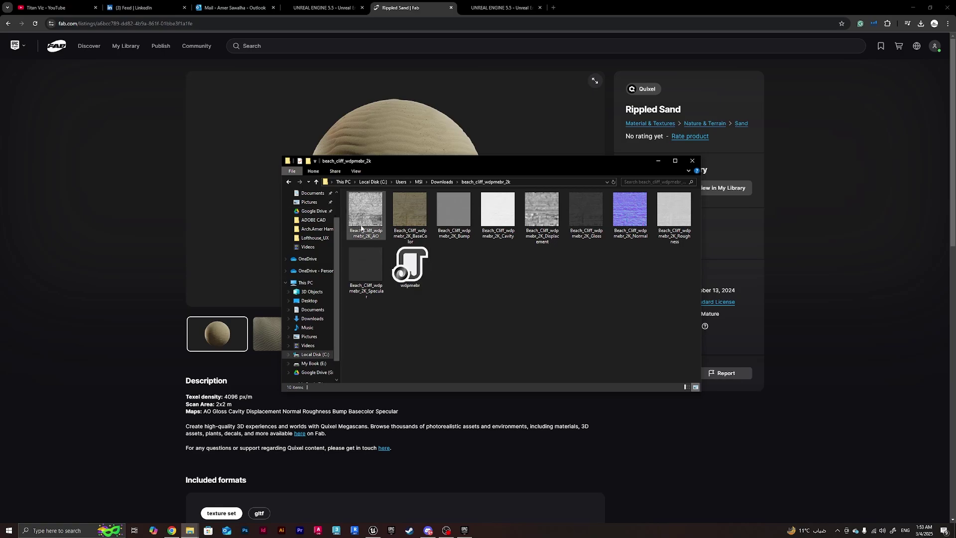
pyautogui.click(412, 219)
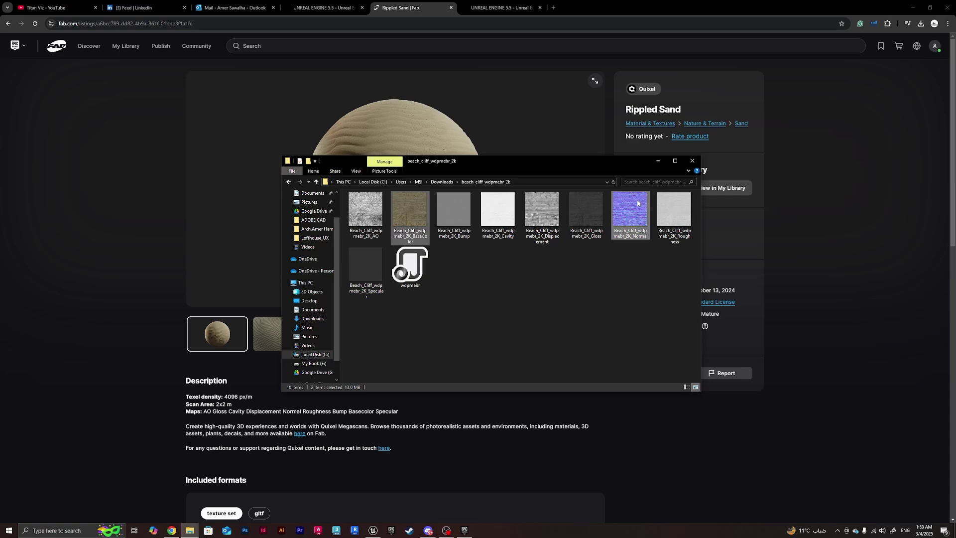
pyautogui.click(356, 457)
pyautogui.moveTo(365, 465); pyautogui.dragTo(249, 481)
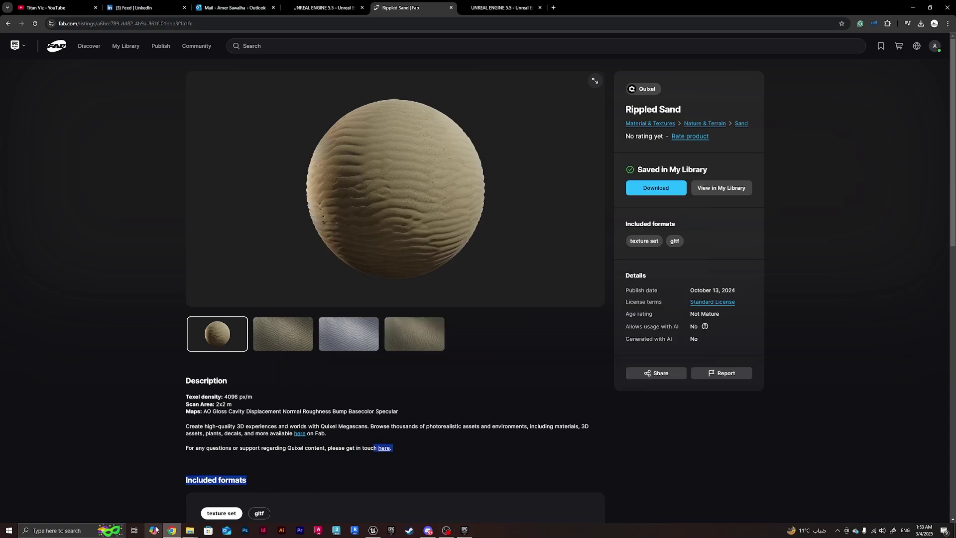
pyautogui.moveTo(189, 531)
pyautogui.click(219, 489)
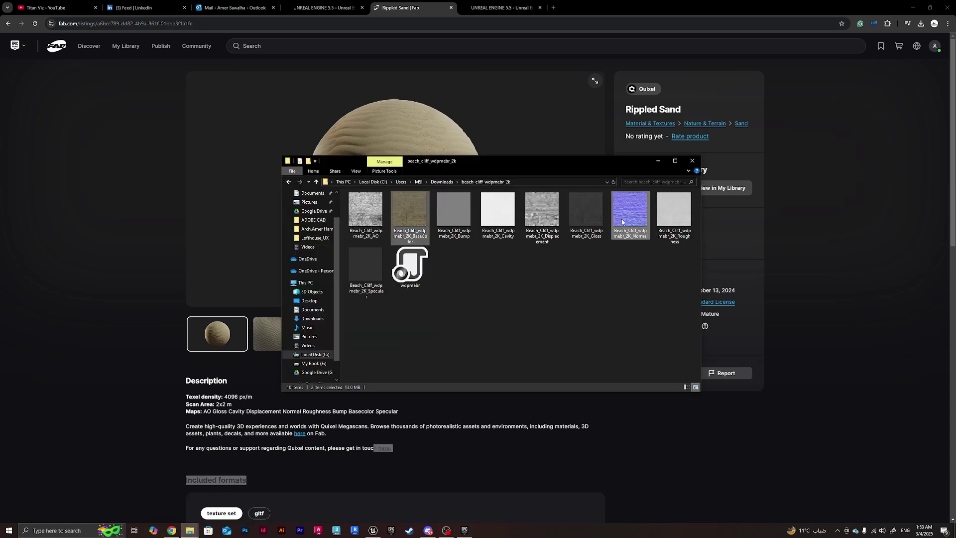
pyautogui.moveTo(636, 212); pyautogui.dragTo(29, 405)
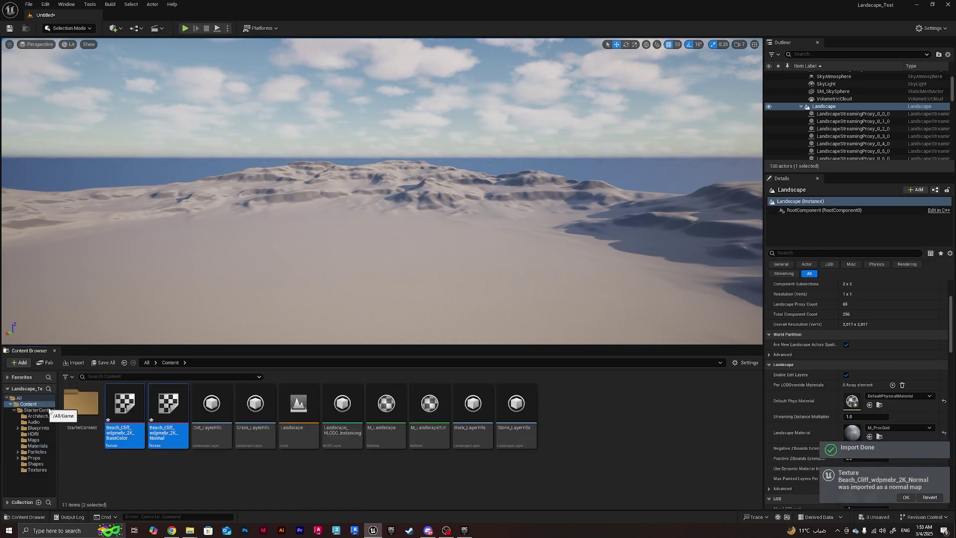
# Create a new folder named Landscape_Textures inside the Content folder
pyautogui.rightClick(223, 479)
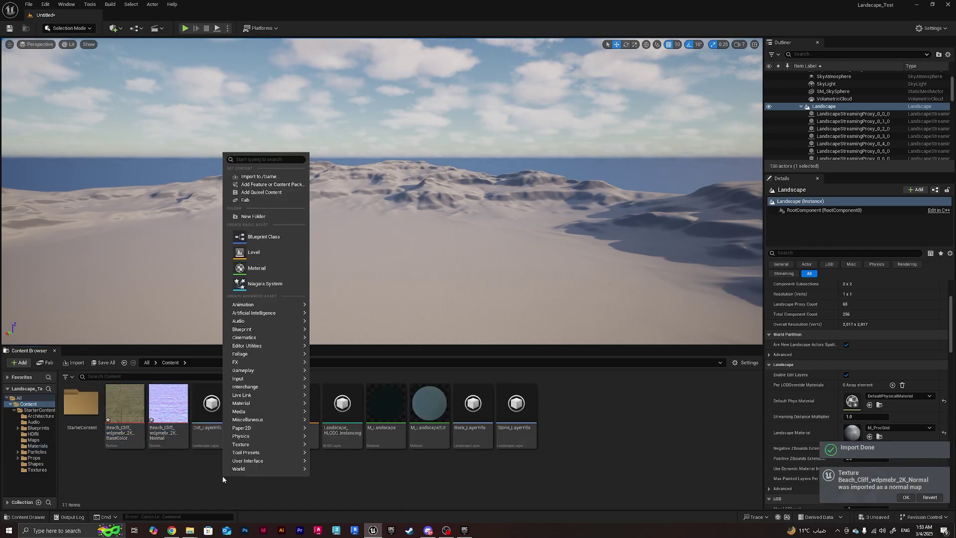
pyautogui.click(260, 215)
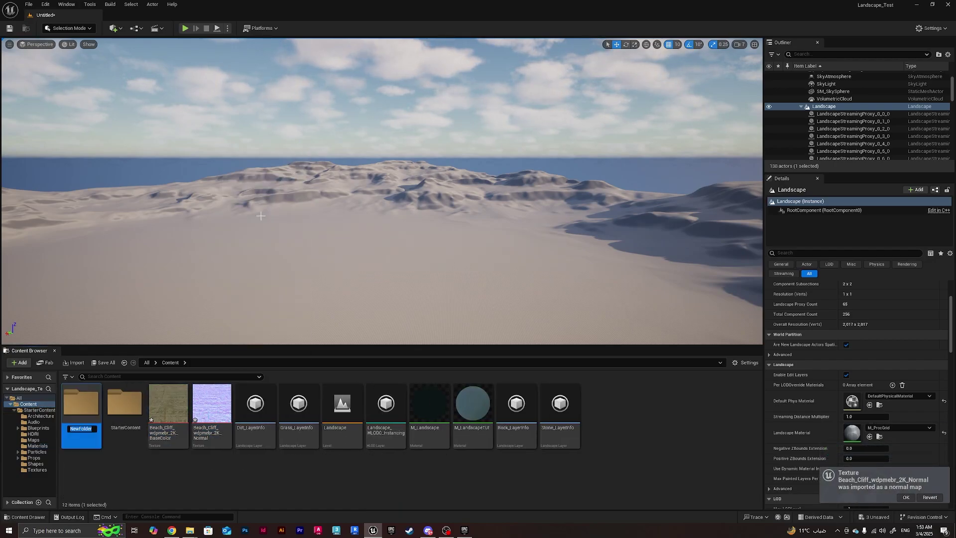
pyautogui.write('Landscape Tex')
pyautogui.press('Left')
pyautogui.press('Left')
pyautogui.press('Left')
pyautogui.press('Left')
pyautogui.press('Left')
pyautogui.press('Left')
pyautogui.press('Left')
pyautogui.press('Left')
pyautogui.press('BackSpace')
pyautogui.write('_')
pyautogui.press('Return')
# Move the Beach Cliff BaseColor and Normal textures into the Landscape_Textures folder and open that folder
pyautogui.click(212, 403)
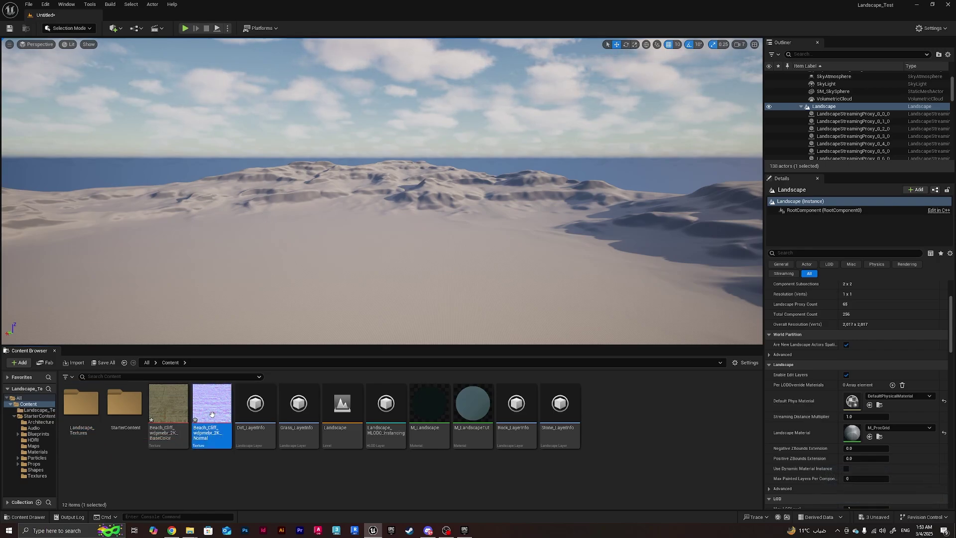
pyautogui.keyDown('ctrl'); pyautogui.click(168, 403); pyautogui.keyUp('ctrl')
pyautogui.moveTo(212, 404); pyautogui.dragTo(75, 415)
pyautogui.click(92, 419)
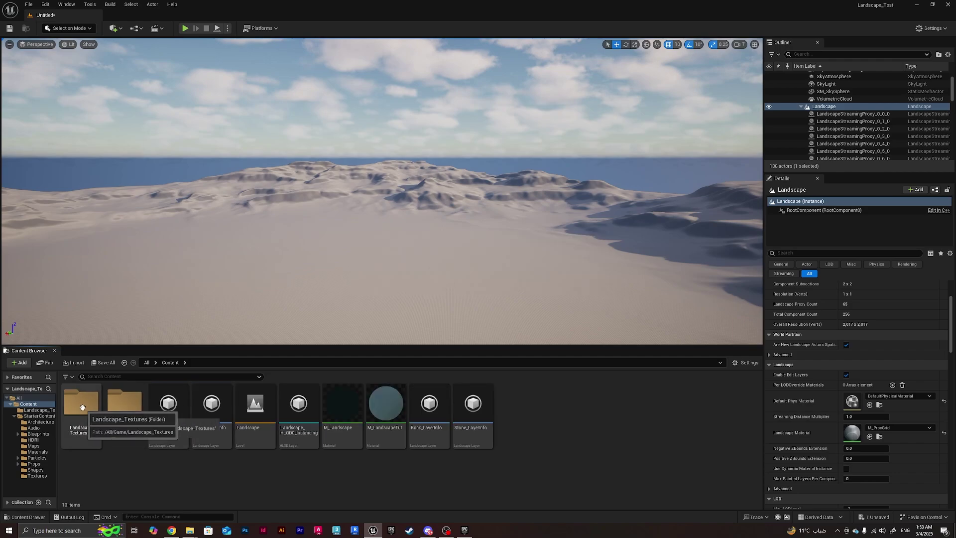
pyautogui.click(38, 410)
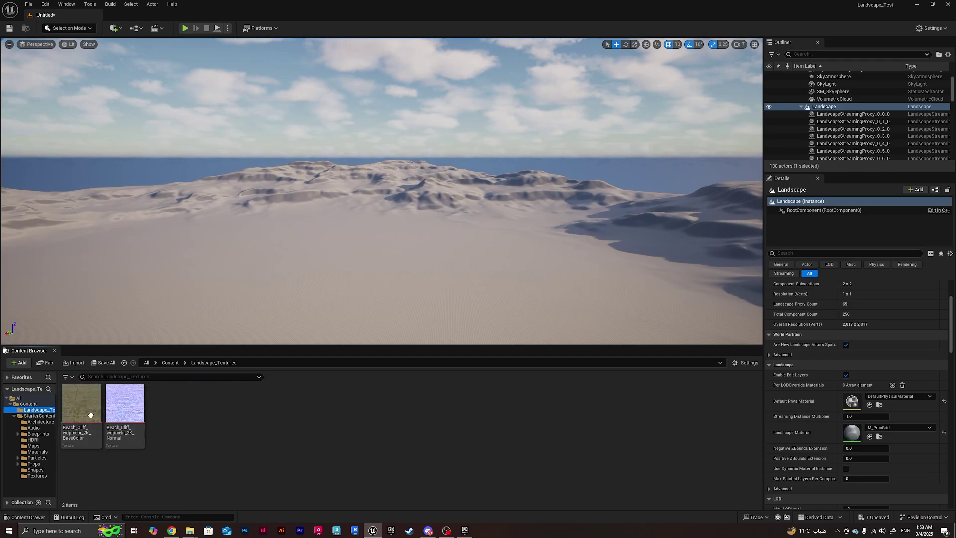
# Import the BaseColor and Normal images from the mossy_forest_floor_vfylbge_2k folder into the project's Landscape_Textures folder
pyautogui.click(178, 532)
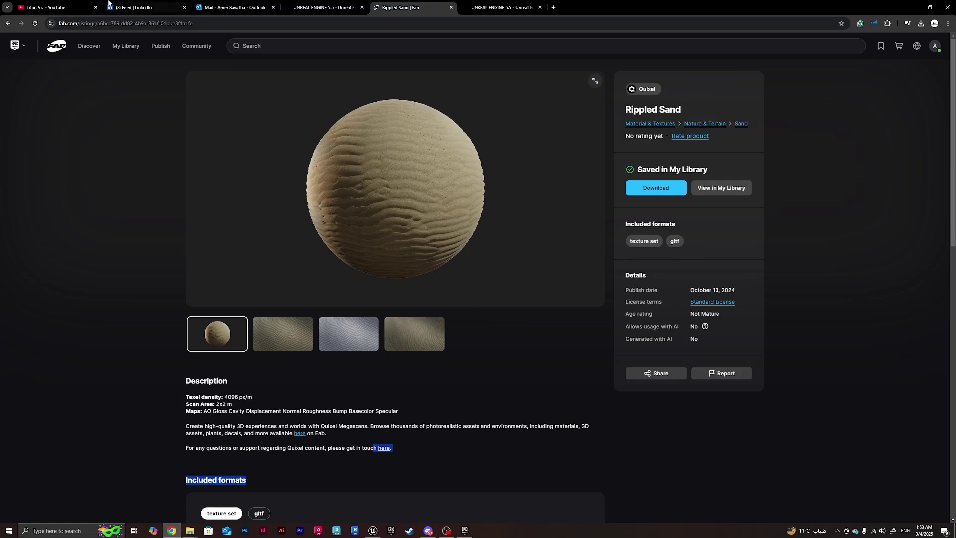
pyautogui.moveTo(189, 531)
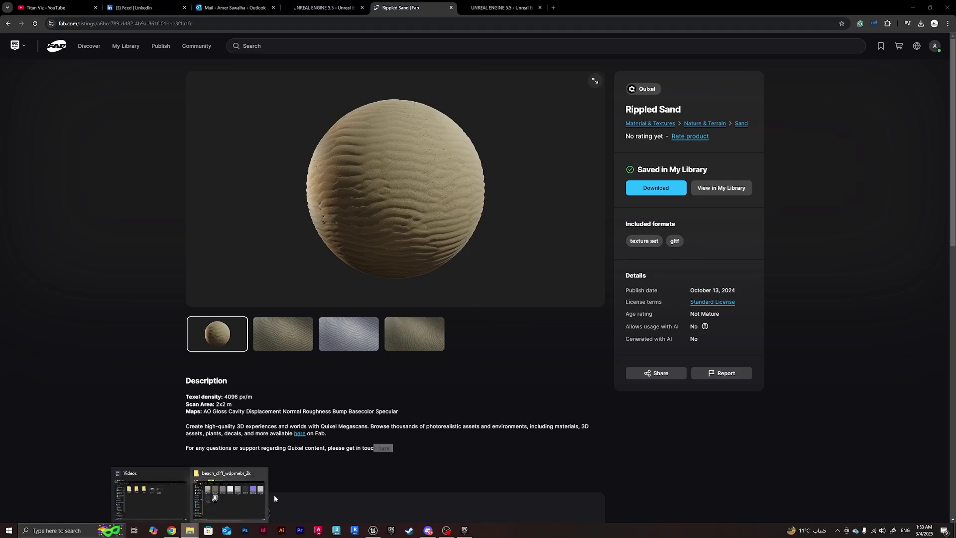
pyautogui.click(274, 494)
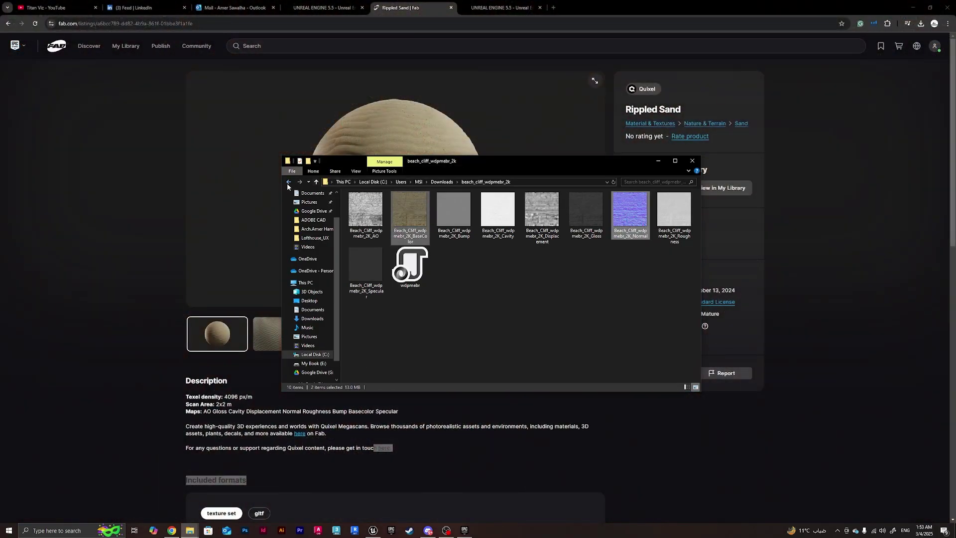
pyautogui.click(288, 182)
pyautogui.click(391, 249)
pyautogui.doubleClick(391, 247)
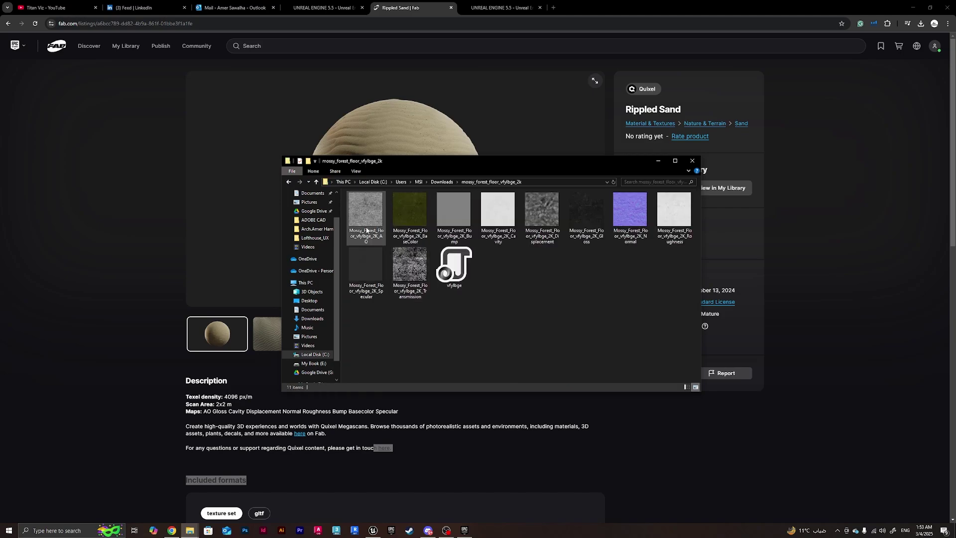
pyautogui.click(411, 219)
pyautogui.click(631, 229)
pyautogui.moveTo(623, 208); pyautogui.dragTo(252, 423)
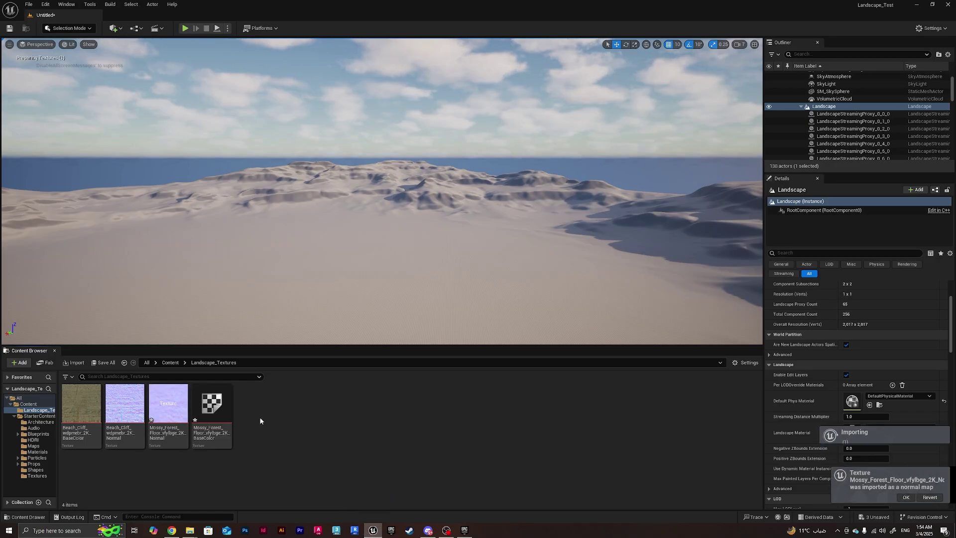
# Import the BaseColor and Normal images from the rippled_sand_vd3lecfs_2k folder into Landscape_Textures, and close the file window
pyautogui.moveTo(190, 528)
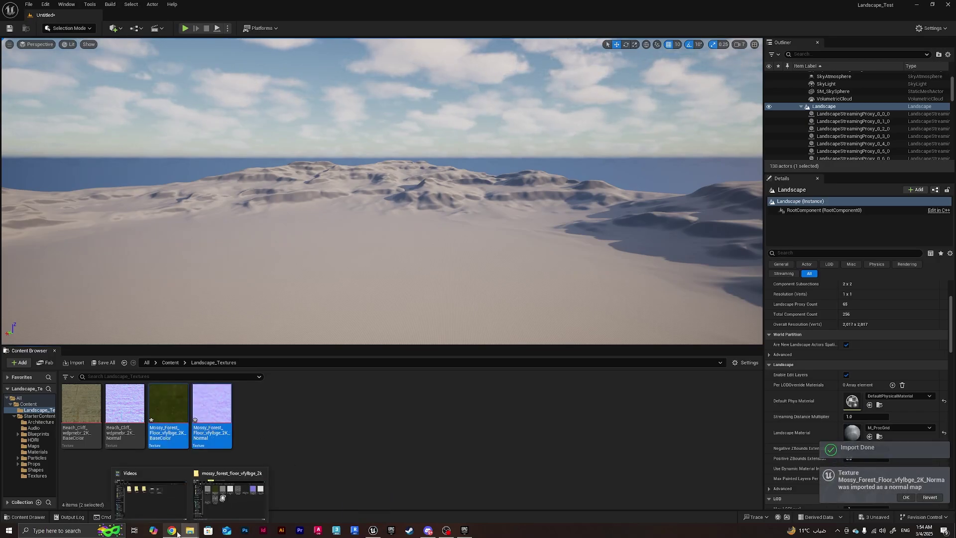
pyautogui.click(232, 503)
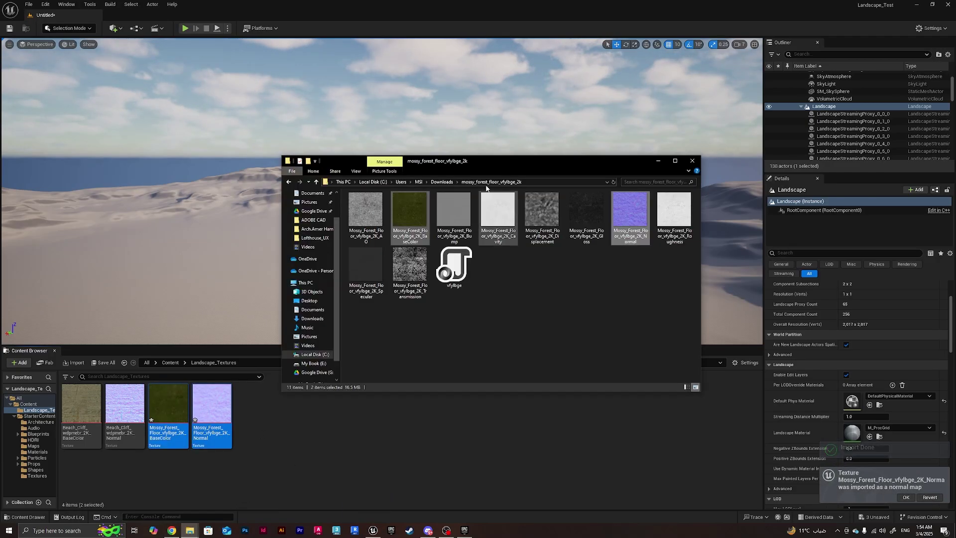
pyautogui.click(289, 182)
pyautogui.click(401, 256)
pyautogui.doubleClick(401, 255)
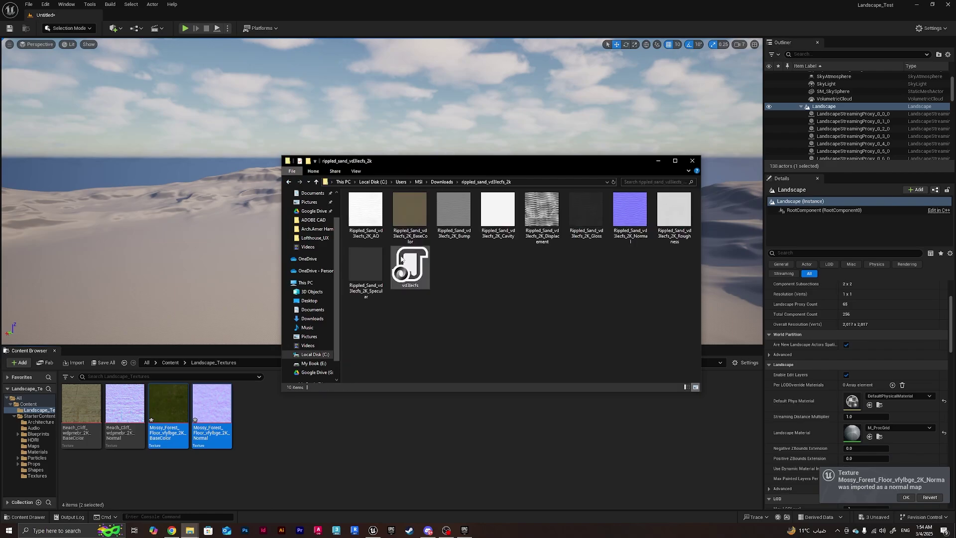
pyautogui.click(420, 213)
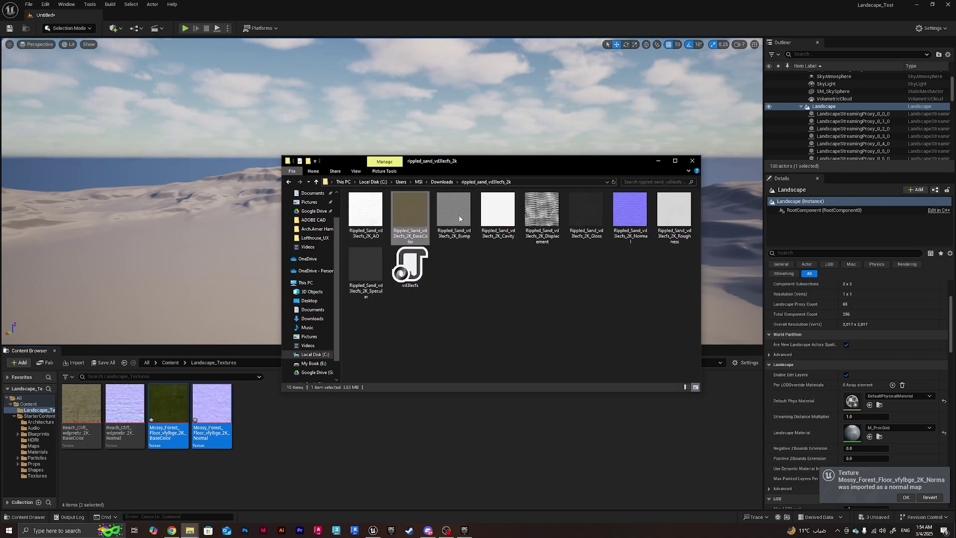
pyautogui.keyDown('shift'); pyautogui.click(628, 214); pyautogui.keyUp('shift')
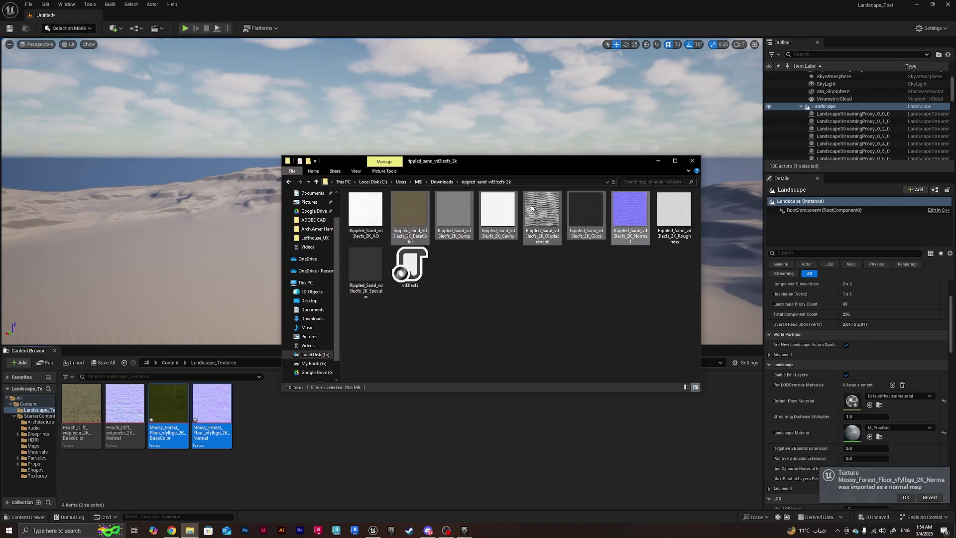
pyautogui.click(422, 216)
pyautogui.keyDown('ctrl'); pyautogui.click(638, 214); pyautogui.keyUp('ctrl')
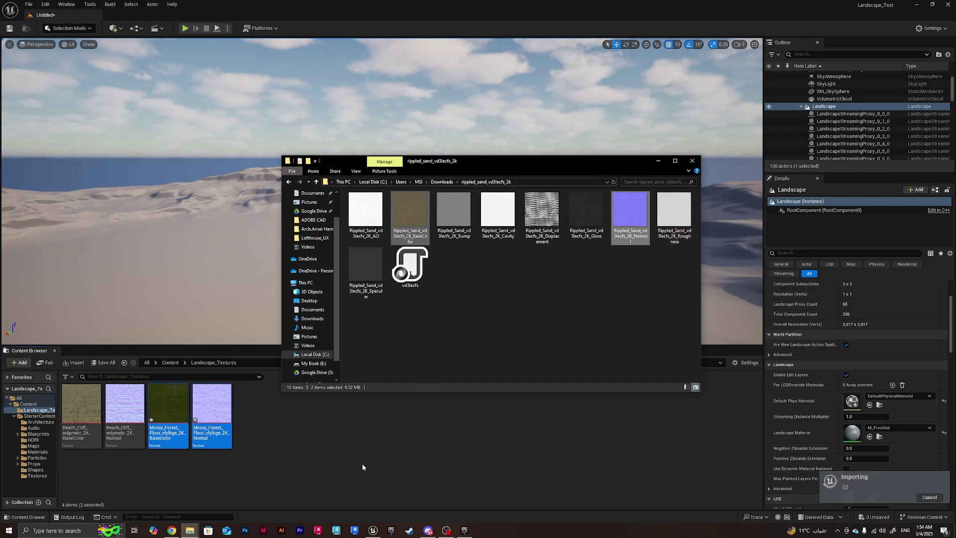
pyautogui.click(692, 160)
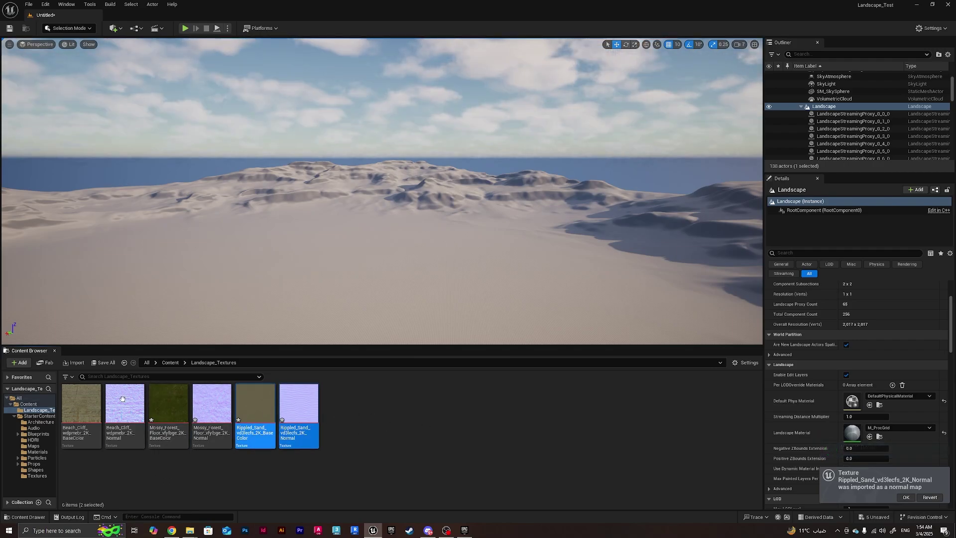
pyautogui.click(350, 433)
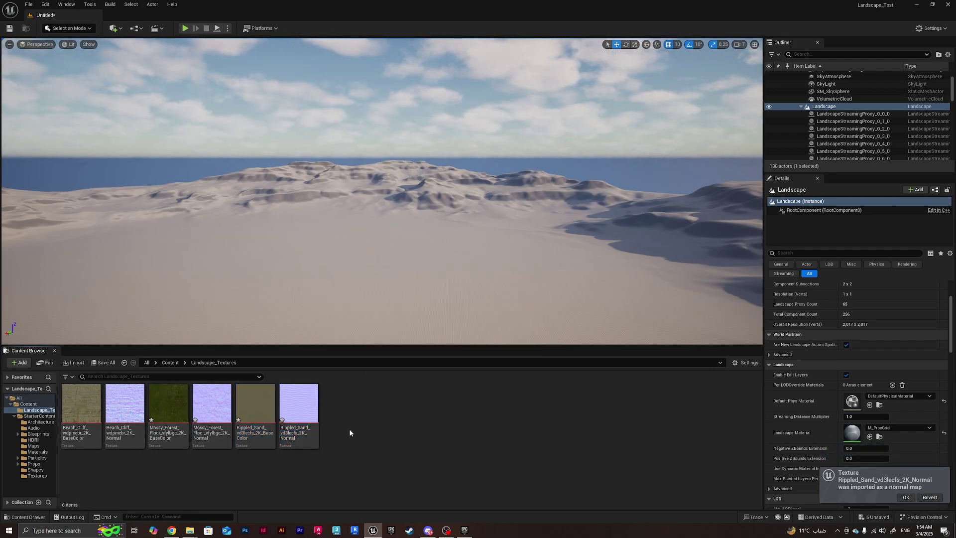
# Create a material named M_Landscape in the Landscape_Textures folder and open it, keeping the texture assets accessible beside its editor
pyautogui.rightClick(378, 406)
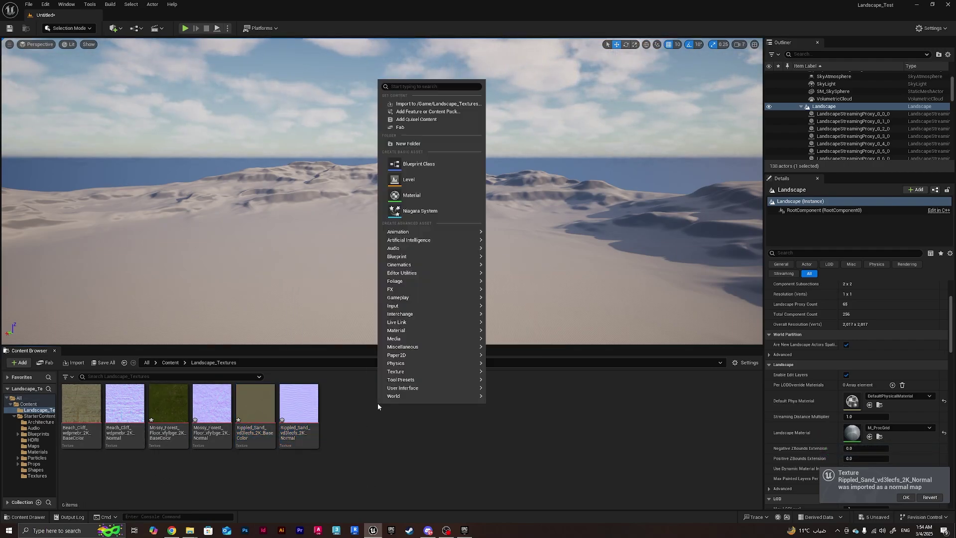
pyautogui.click(406, 195)
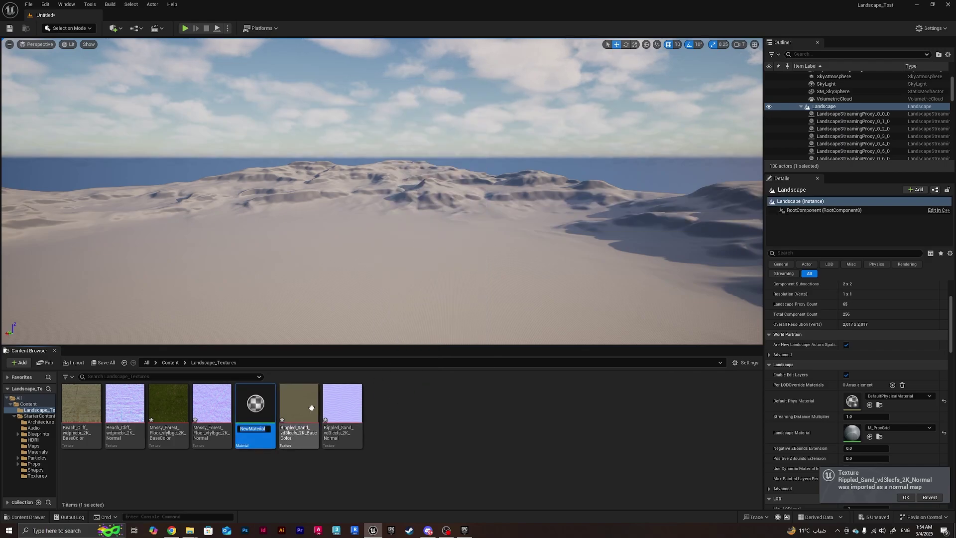
pyautogui.write('M')
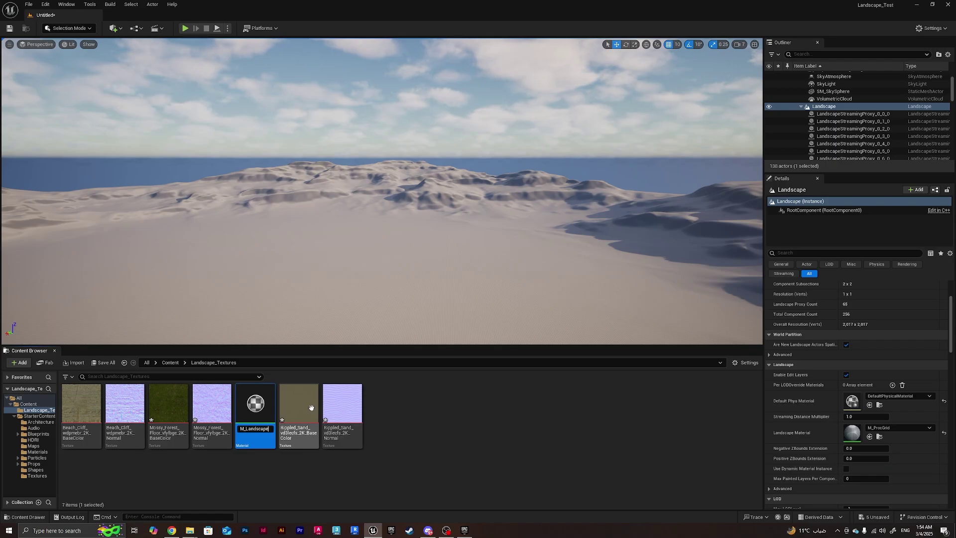
pyautogui.write('_Landscape')
pyautogui.press('Return')
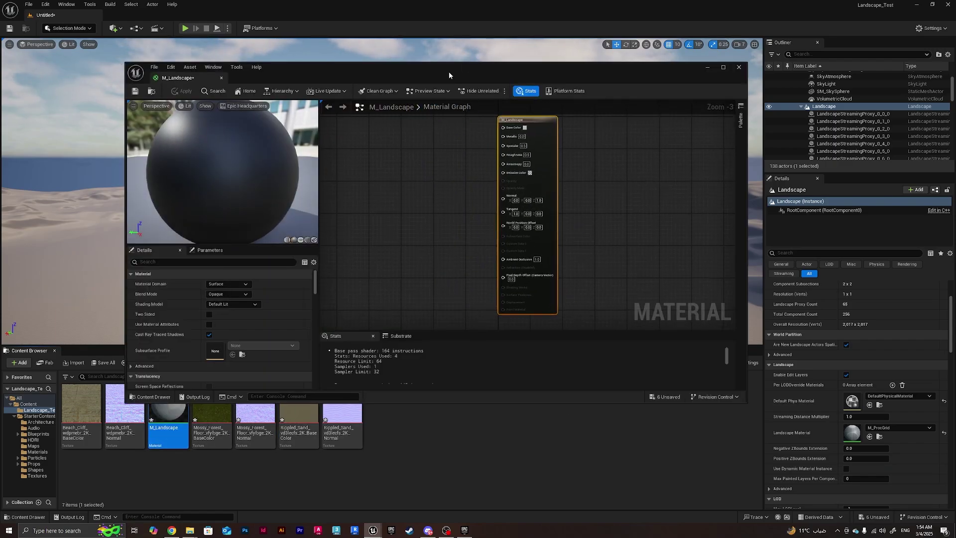
pyautogui.moveTo(449, 71); pyautogui.dragTo(500, 62)
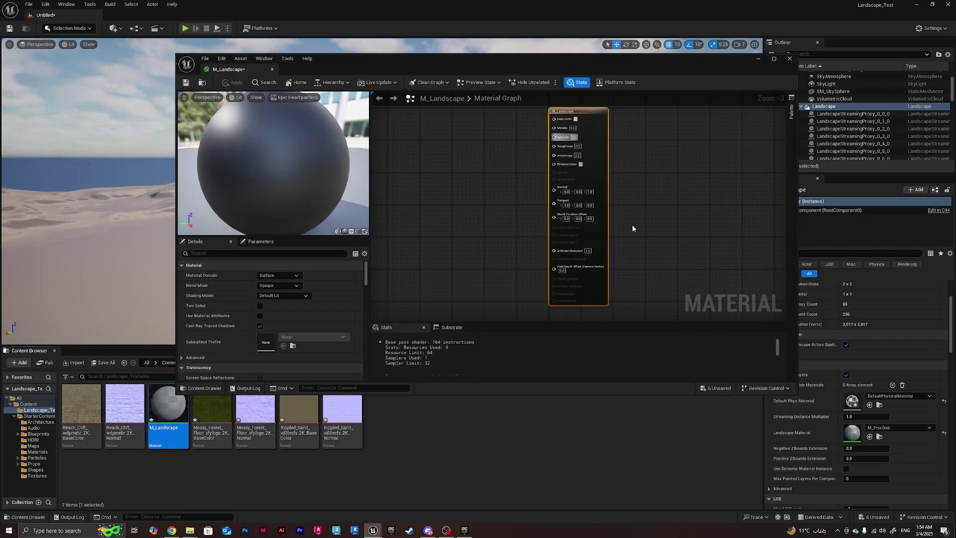
# Add all six Beach Cliff, Mossy Forest Floor and Rippled Sand textures to the M_Landscape material graph as texture samples
pyautogui.click(214, 420)
pyautogui.click(93, 424)
pyautogui.keyDown('ctrl'); pyautogui.click(127, 412); pyautogui.keyUp('ctrl')
pyautogui.keyDown('ctrl'); pyautogui.click(204, 413); pyautogui.keyUp('ctrl')
pyautogui.keyDown('ctrl'); pyautogui.click(255, 412); pyautogui.keyUp('ctrl')
pyautogui.keyDown('ctrl'); pyautogui.click(299, 414); pyautogui.keyUp('ctrl')
pyautogui.keyDown('ctrl'); pyautogui.click(343, 413); pyautogui.keyUp('ctrl')
pyautogui.moveTo(299, 413); pyautogui.dragTo(427, 94)
# Spread out the overlapping texture samples, stacking the three BaseColor samples above the three Normal samples
pyautogui.click(452, 174)
pyautogui.moveTo(454, 150); pyautogui.dragTo(462, 196, button='right')
pyautogui.moveTo(431, 253); pyautogui.dragTo(377, 286)
pyautogui.moveTo(420, 238); pyautogui.dragTo(467, 190, button='right')
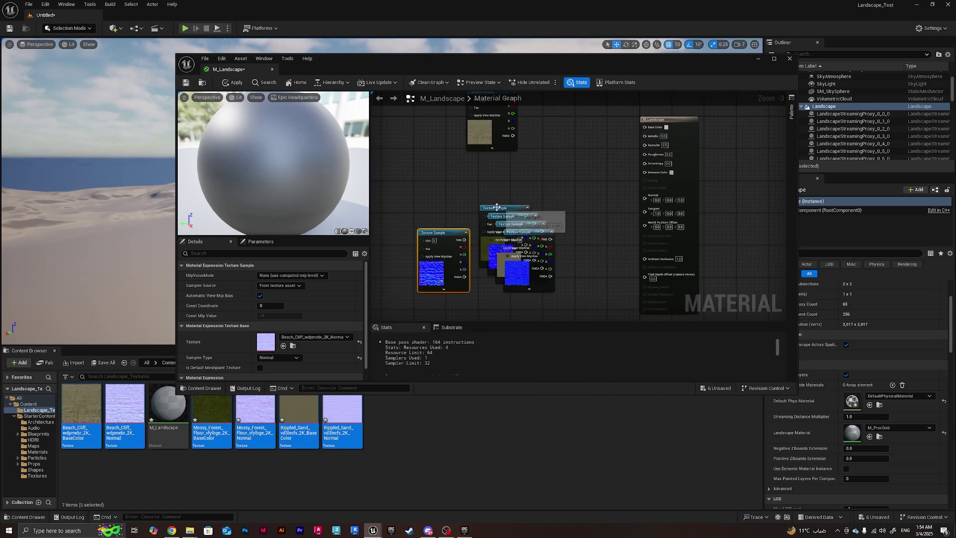
pyautogui.moveTo(496, 211); pyautogui.dragTo(478, 155)
pyautogui.moveTo(498, 188); pyautogui.dragTo(502, 121, button='right')
pyautogui.moveTo(451, 166); pyautogui.dragTo(442, 211)
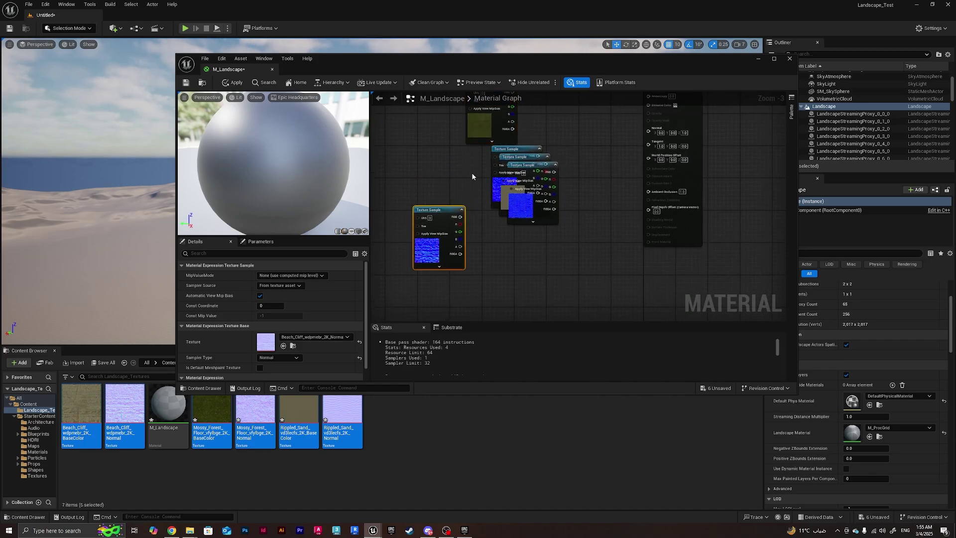
pyautogui.moveTo(505, 150); pyautogui.dragTo(425, 239)
pyautogui.moveTo(480, 224); pyautogui.dragTo(474, 299, button='right')
pyautogui.moveTo(515, 195); pyautogui.dragTo(481, 186)
pyautogui.scroll(-2, 532, 210)
pyautogui.moveTo(532, 209); pyautogui.dragTo(483, 311)
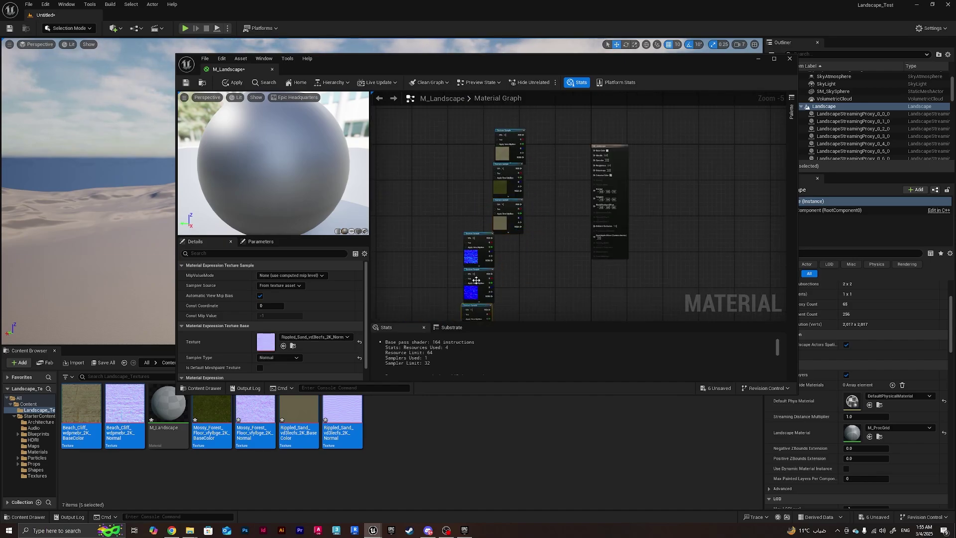
# Move the three BaseColor texture samples together farther away from the M_Landscape output node
pyautogui.moveTo(559, 190); pyautogui.dragTo(518, 232, button='right')
pyautogui.moveTo(505, 253); pyautogui.dragTo(404, 150)
pyautogui.moveTo(482, 192); pyautogui.dragTo(512, 205, button='right')
pyautogui.click(491, 215)
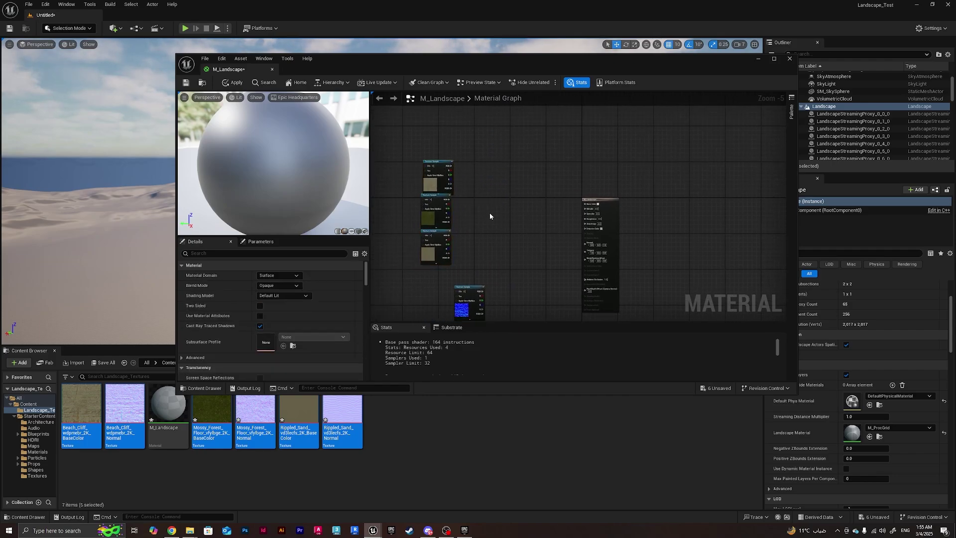
# Add a LandscapeLayerBlend node between the BaseColor texture samples and the material output node
pyautogui.rightClick(507, 210)
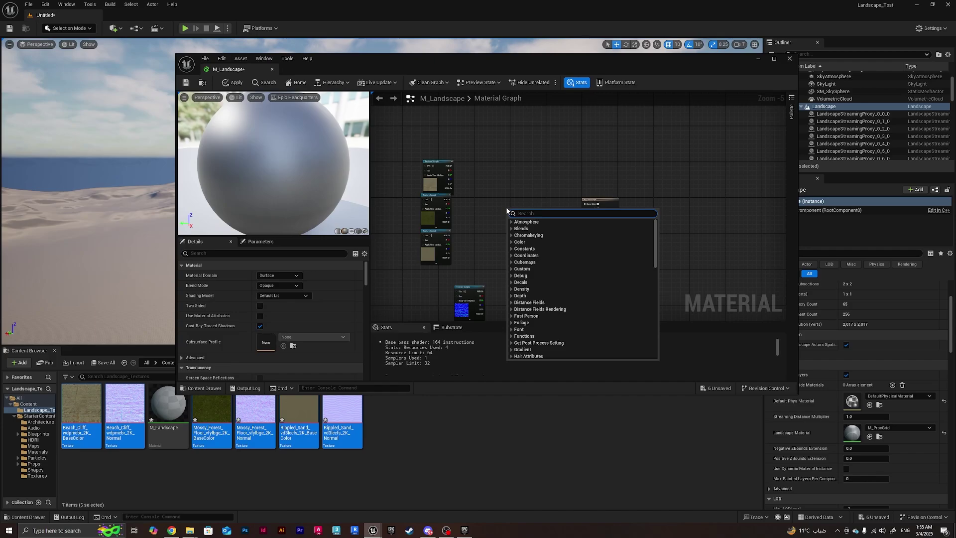
pyautogui.write('lan')
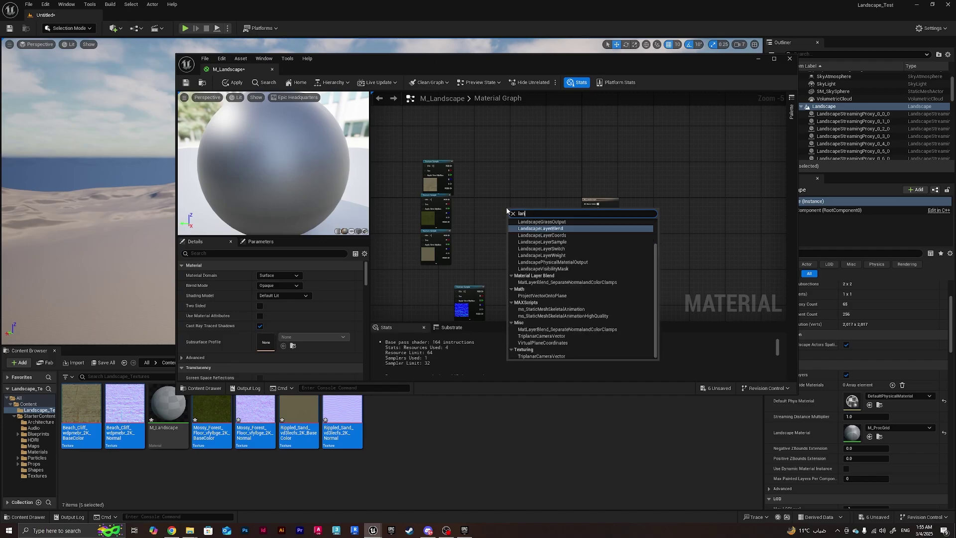
pyautogui.write('dscape layer')
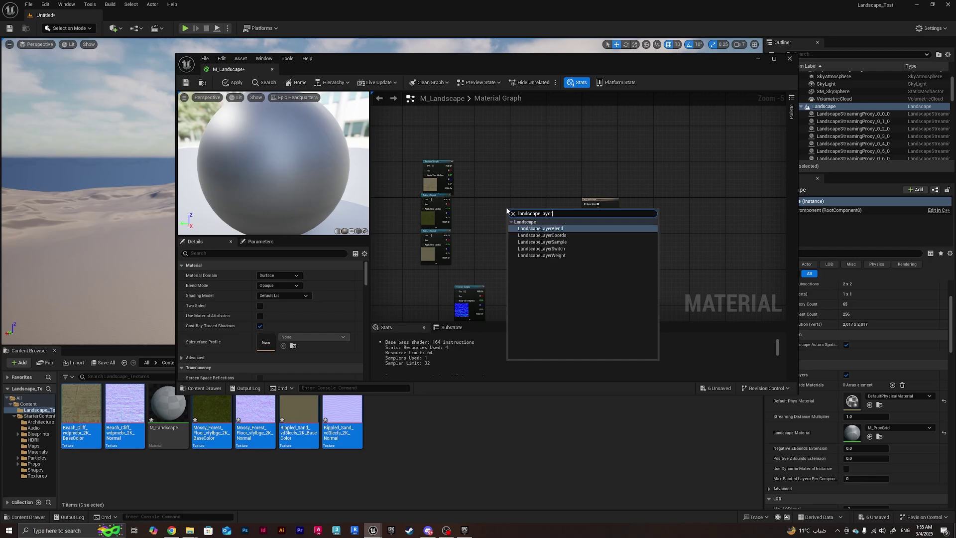
pyautogui.click(536, 228)
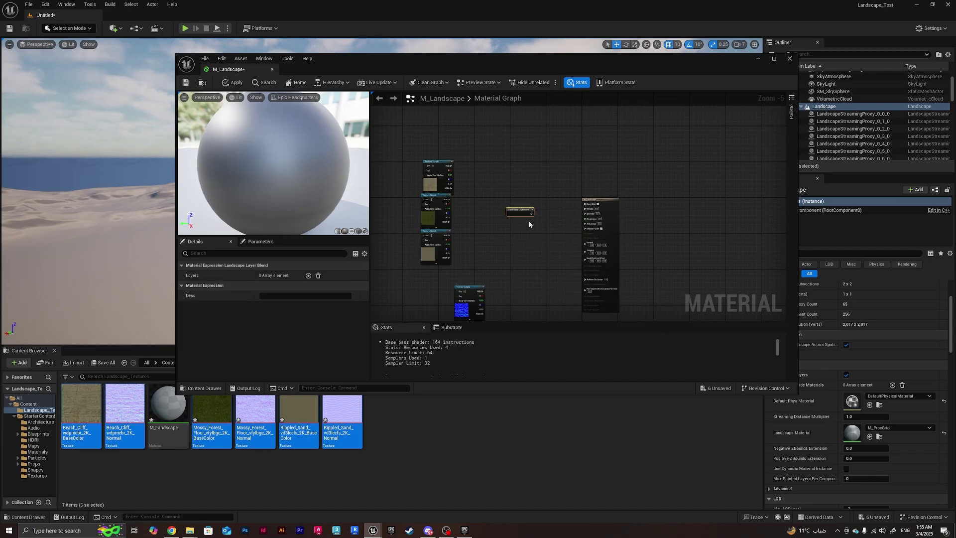
# Add a first layer named Grass to the Landscape Layer Blend node
pyautogui.scroll(4, 528, 218)
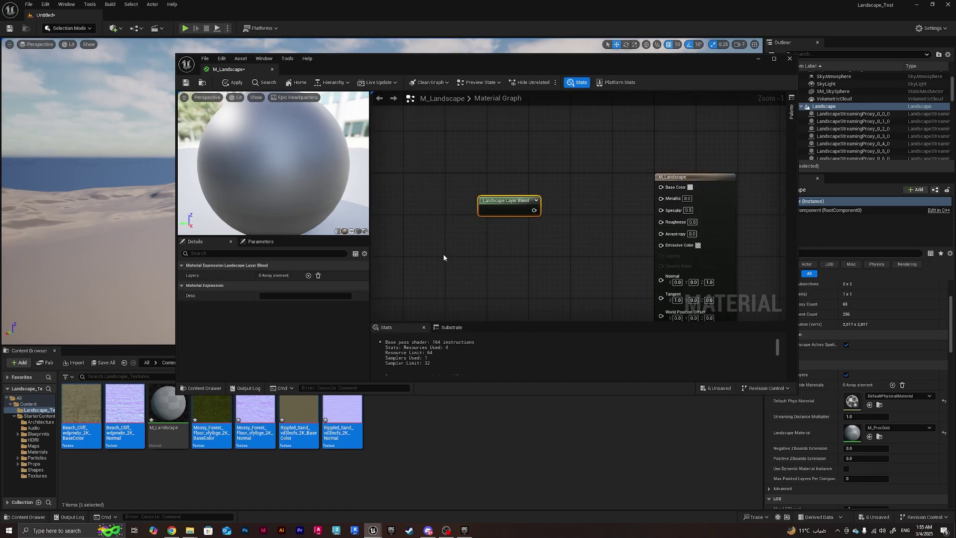
pyautogui.click(308, 276)
pyautogui.click(189, 286)
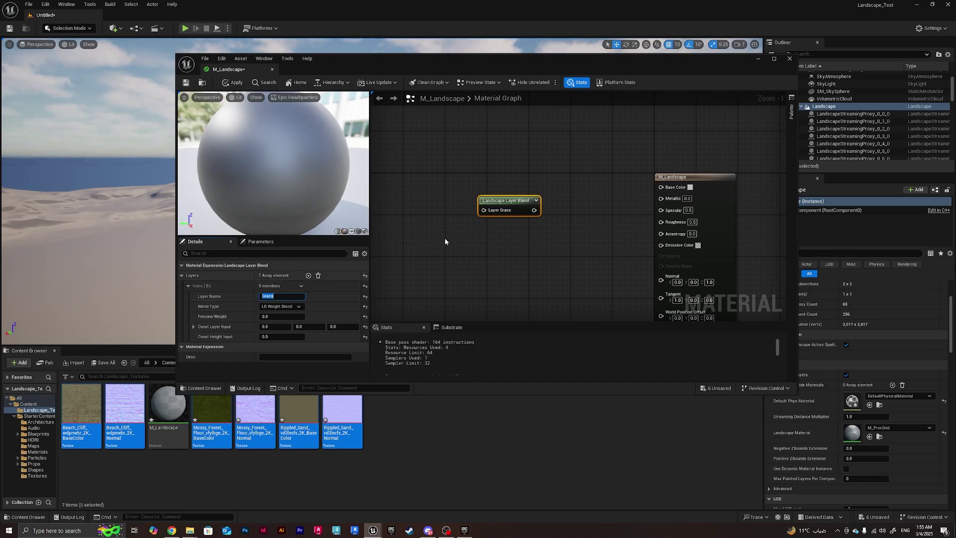
pyautogui.moveTo(457, 227); pyautogui.dragTo(498, 232, button='right')
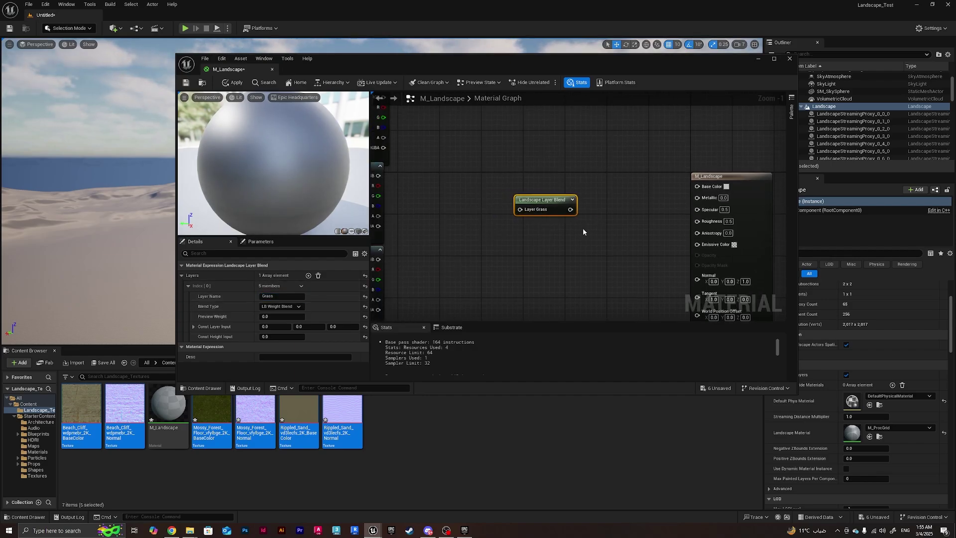
# Add two more layers named Rock and Sand to the Landscape Layer Blend node
pyautogui.click(182, 287)
pyautogui.click(308, 275)
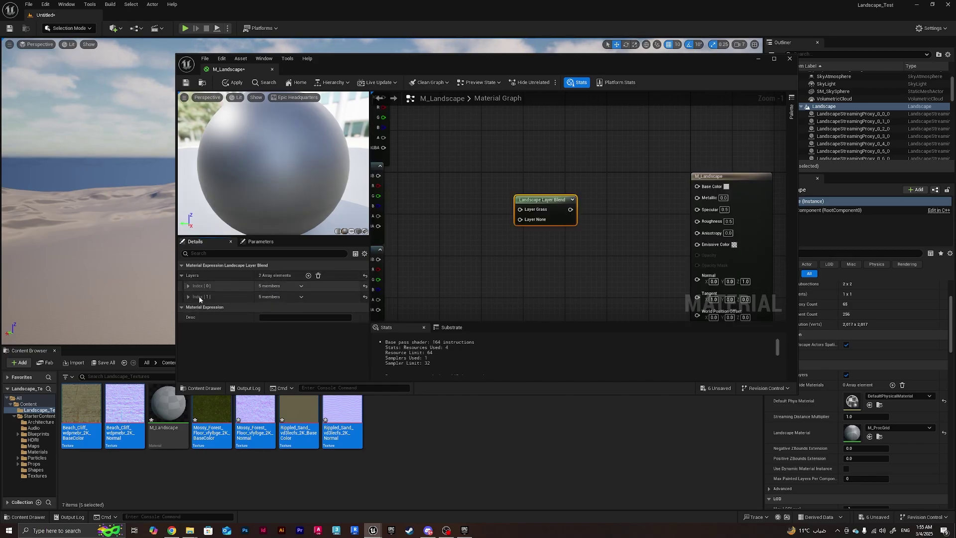
pyautogui.click(188, 297)
pyautogui.click(274, 307)
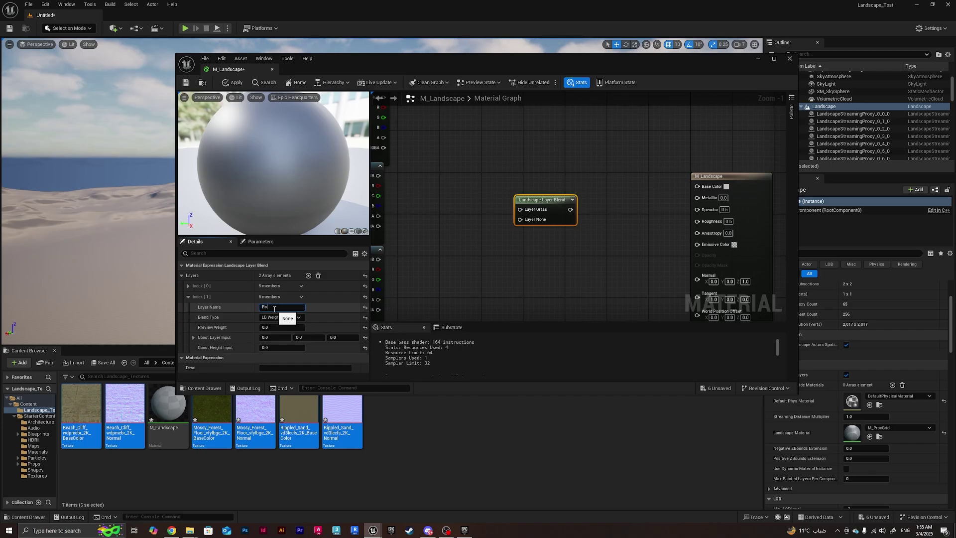
pyautogui.press('Return')
pyautogui.click(188, 297)
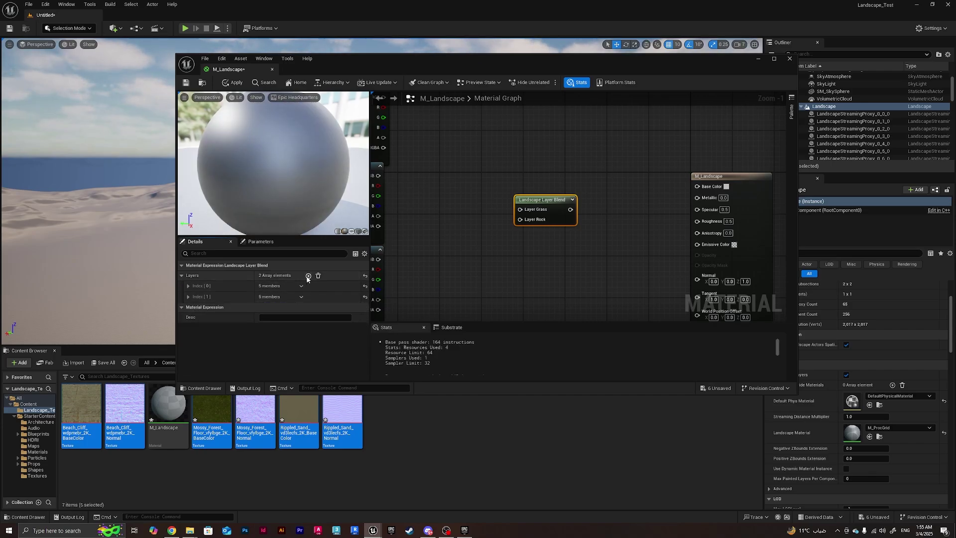
pyautogui.click(308, 275)
pyautogui.click(188, 308)
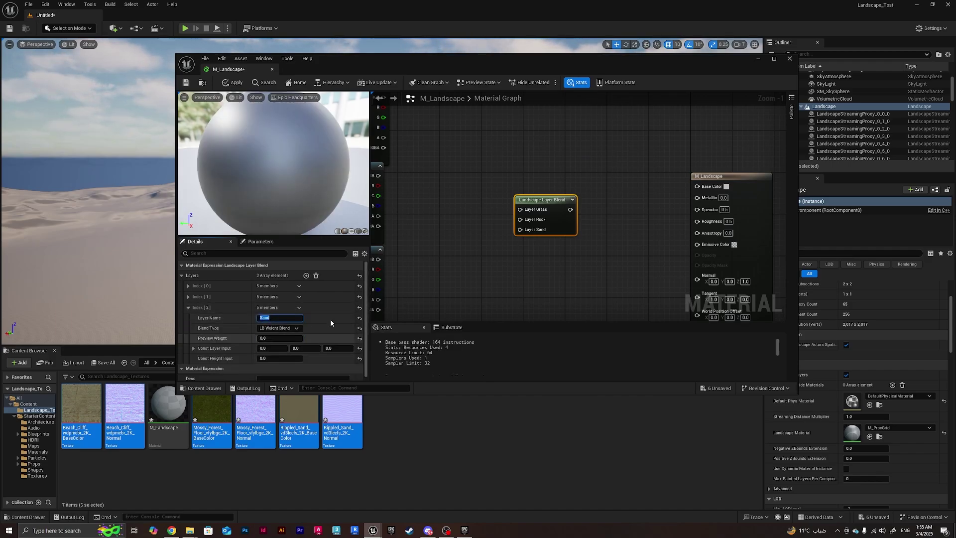
# Move the Landscape Layer Blend node up beside the BaseColor samples and place a copy of it below
pyautogui.scroll(-2, 572, 309)
pyautogui.moveTo(555, 240); pyautogui.dragTo(550, 206)
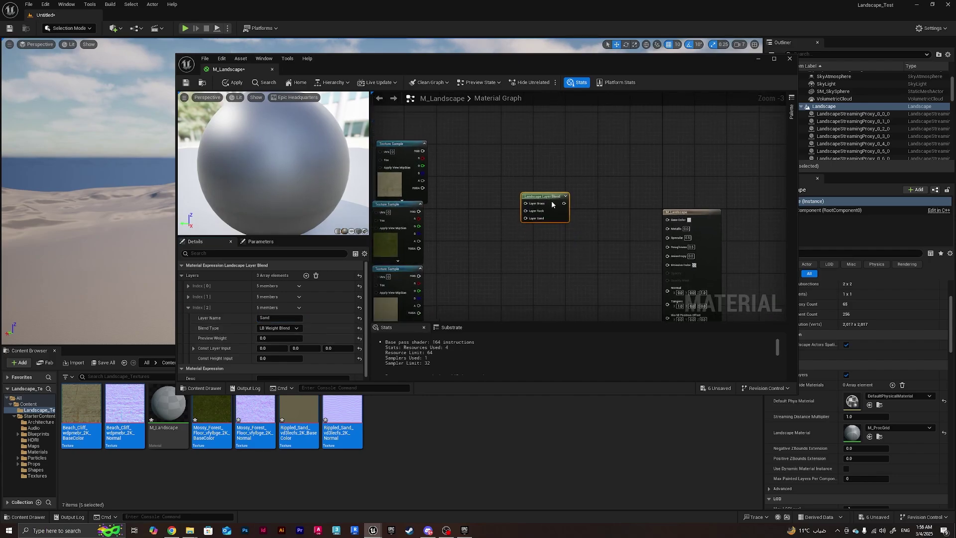
pyautogui.moveTo(552, 274); pyautogui.dragTo(556, 185, button='right')
pyautogui.click(533, 229)
pyautogui.hotkey('ctrl', 'v')
# Move the three Normal texture samples together to line up beneath the BaseColor samples
pyautogui.scroll(-2, 534, 240)
pyautogui.moveTo(530, 264); pyautogui.dragTo(548, 220, button='right')
pyautogui.moveTo(532, 286); pyautogui.dragTo(534, 248, button='right')
pyautogui.moveTo(539, 281); pyautogui.dragTo(479, 180)
pyautogui.scroll(3, 507, 194)
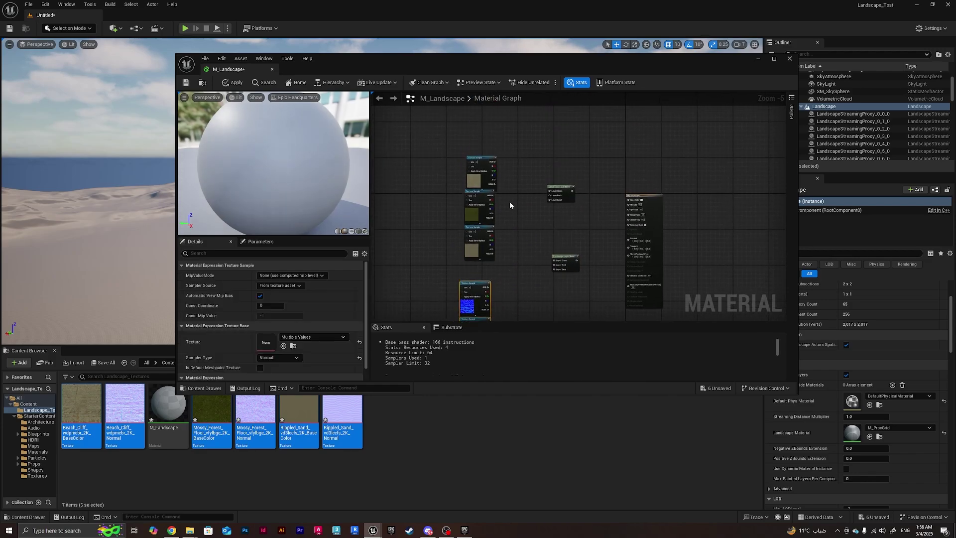
# Connect the three BaseColor texture samples, in order from top to bottom, to the Grass, Rock and Sand inputs of the upper Layer Blend node
pyautogui.moveTo(479, 144); pyautogui.dragTo(602, 205)
pyautogui.moveTo(475, 210); pyautogui.dragTo(615, 211)
pyautogui.moveTo(474, 282); pyautogui.dragTo(608, 220)
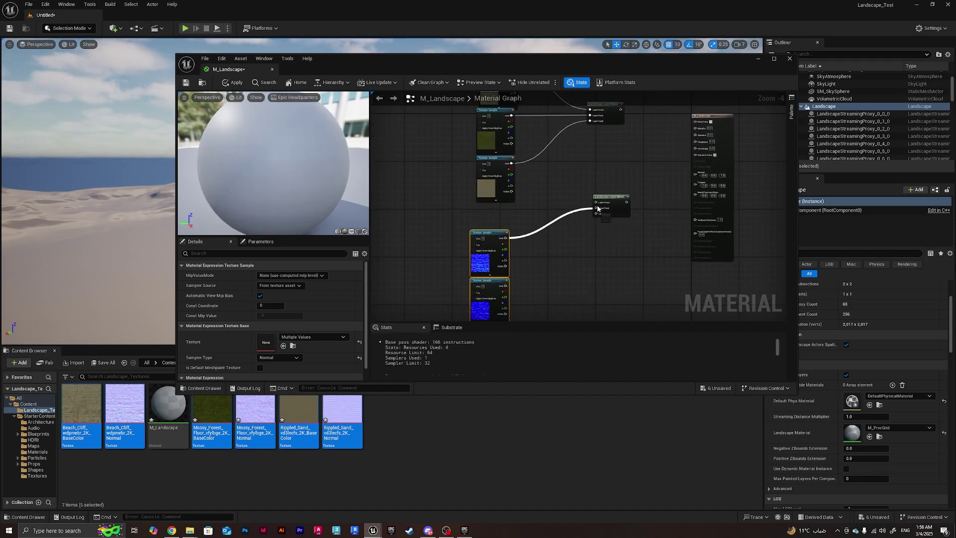
# Connect the three Normal texture samples, in order from top to bottom, to the Grass, Rock and Sand inputs of the lower Layer Blend node
pyautogui.moveTo(598, 208); pyautogui.dragTo(597, 202)
pyautogui.moveTo(505, 286); pyautogui.dragTo(596, 207)
pyautogui.moveTo(576, 273); pyautogui.dragTo(584, 202, button='right')
pyautogui.moveTo(511, 263); pyautogui.dragTo(604, 142)
# Connect the upper Layer Blend output to the material's Base Color and the lower Layer Blend output to its Normal input
pyautogui.moveTo(623, 147); pyautogui.dragTo(519, 259, button='right')
pyautogui.scroll(3, 527, 188)
pyautogui.moveTo(509, 145); pyautogui.dragTo(665, 168)
pyautogui.moveTo(568, 279); pyautogui.dragTo(566, 175, button='right')
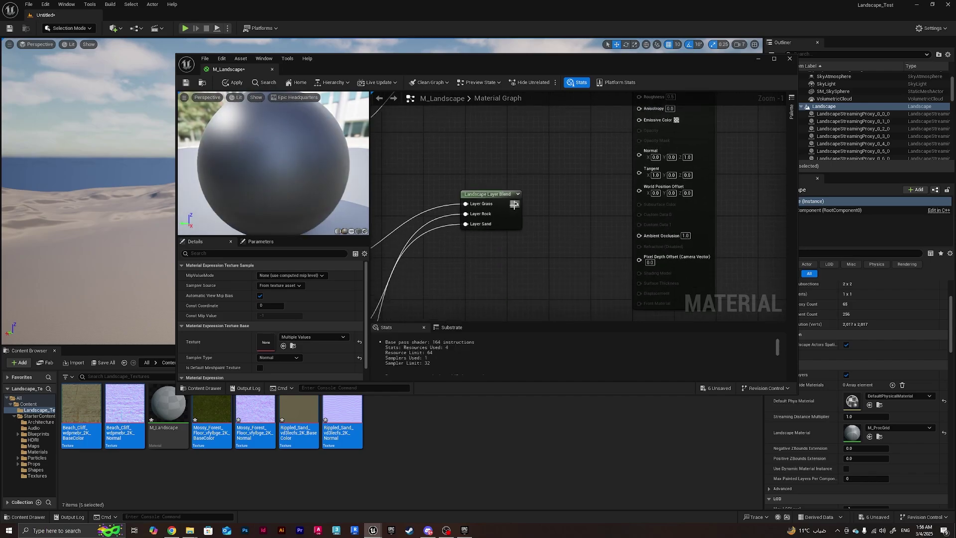
pyautogui.moveTo(516, 204); pyautogui.dragTo(639, 155)
pyautogui.scroll(-4, 594, 219)
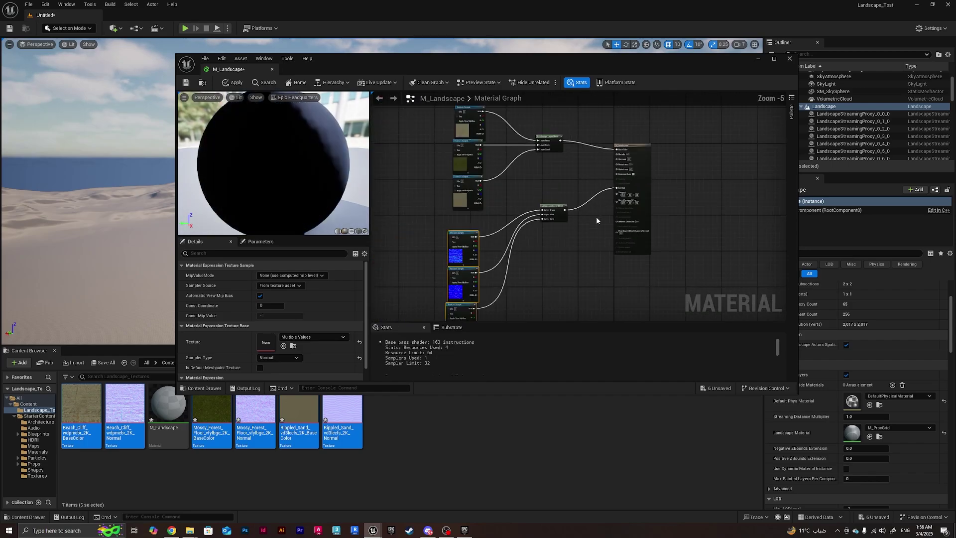
# Move the BaseColor samples and their Layer Blend node together, up and away from the Normal group
pyautogui.moveTo(594, 220); pyautogui.dragTo(559, 276, button='right')
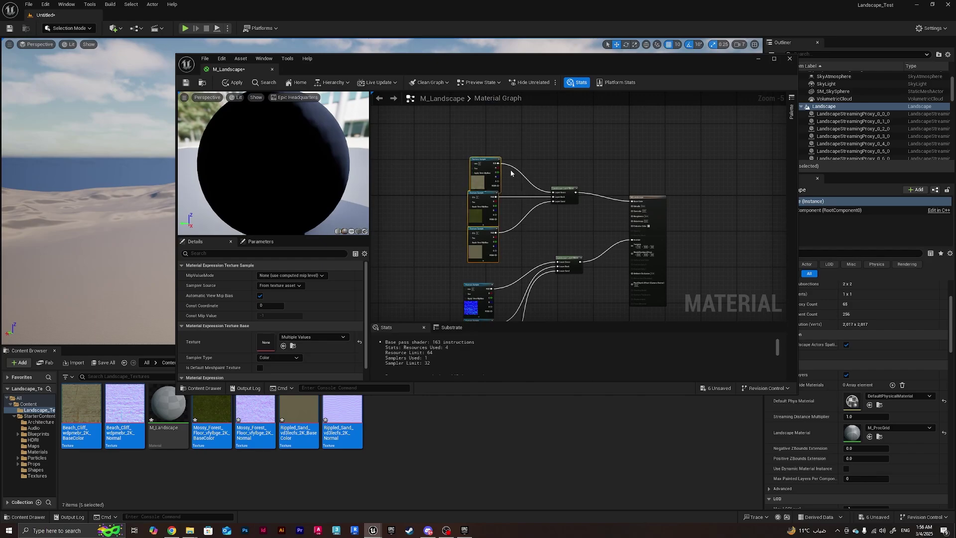
pyautogui.click(565, 187)
pyautogui.moveTo(564, 188); pyautogui.dragTo(541, 168)
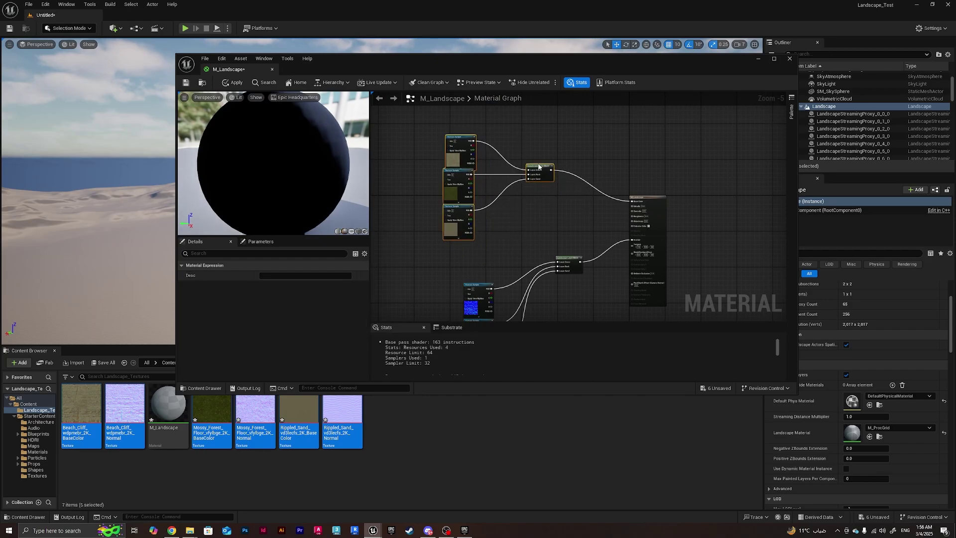
pyautogui.moveTo(542, 168); pyautogui.dragTo(564, 74, button='right')
# Move the lower Layer Blend node down beside the Normal samples and apply the changes to the material
pyautogui.click(592, 170)
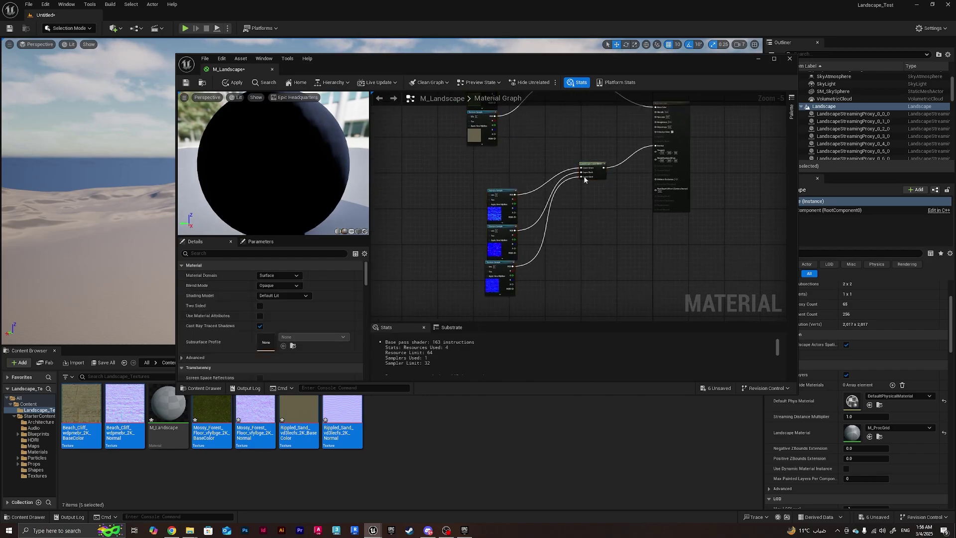
pyautogui.moveTo(591, 169); pyautogui.dragTo(593, 196)
pyautogui.click(583, 172)
pyautogui.moveTo(584, 172); pyautogui.dragTo(573, 196, button='right')
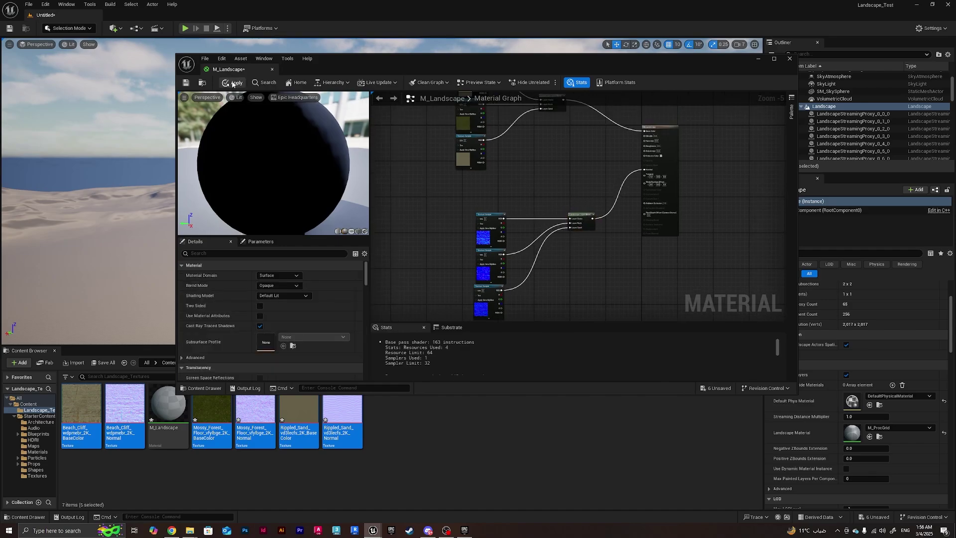
pyautogui.click(232, 84)
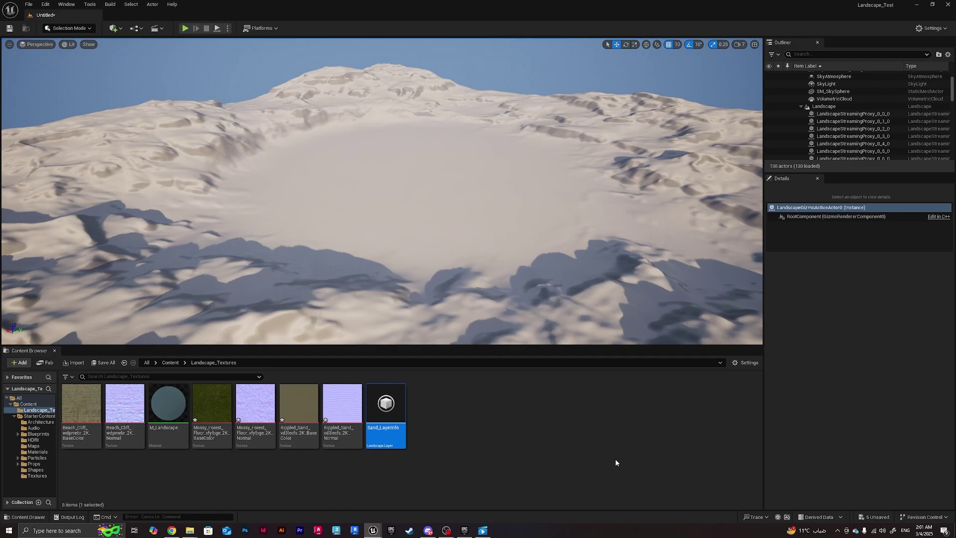
# Select the Landscape together with all its LandscapeStreamingProxy actors in the level and delete them
pyautogui.click(61, 30)
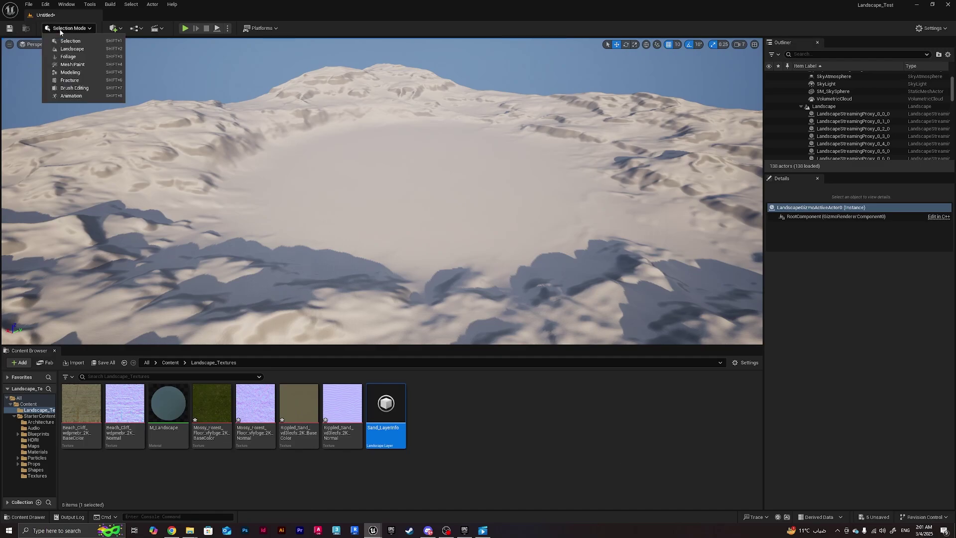
pyautogui.click(823, 109)
pyautogui.scroll(-10, 823, 110)
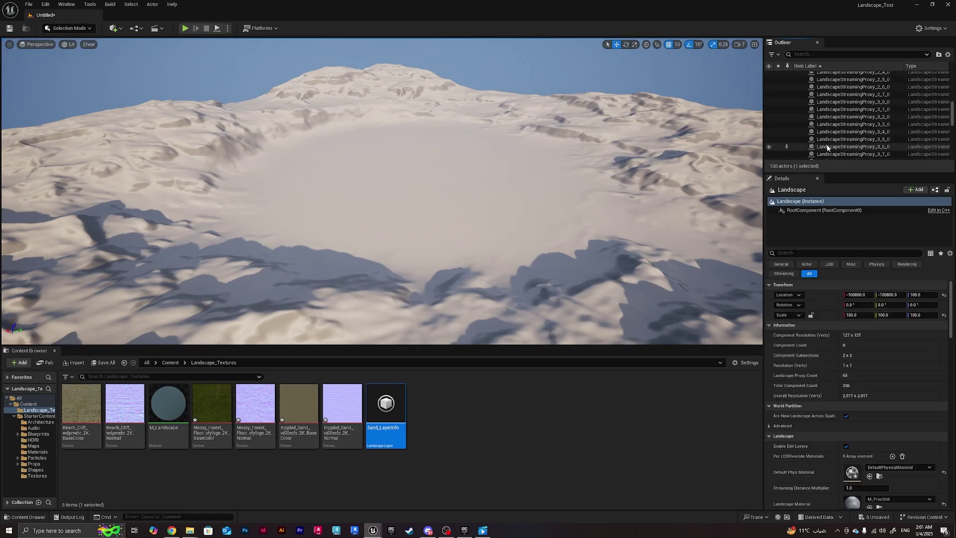
pyautogui.scroll(-8, 828, 148)
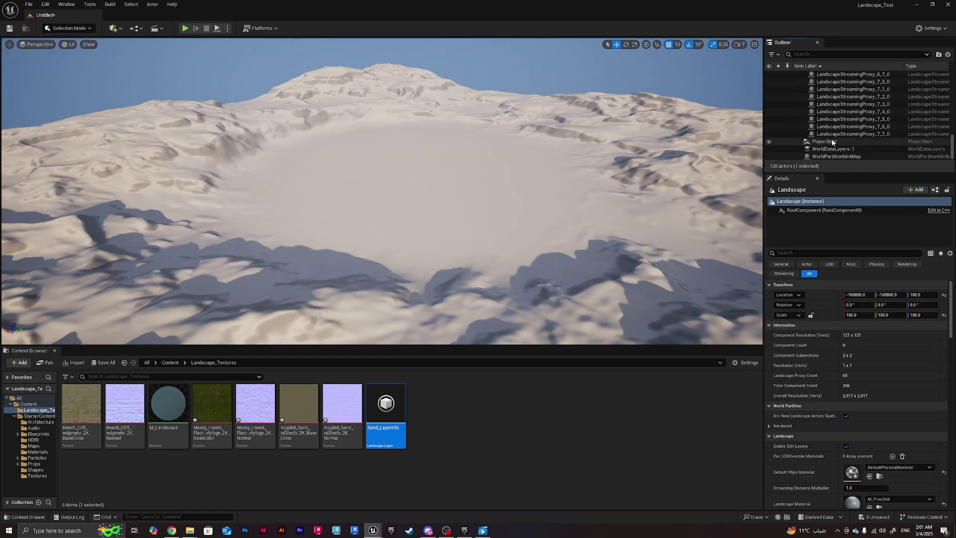
pyautogui.keyDown('shift'); pyautogui.click(835, 134); pyautogui.keyUp('shift')
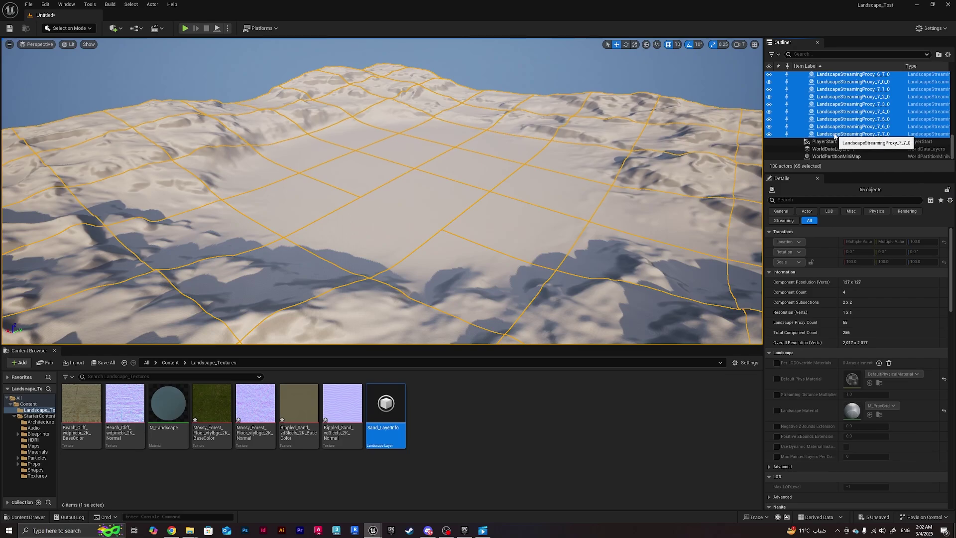
pyautogui.press('Delete')
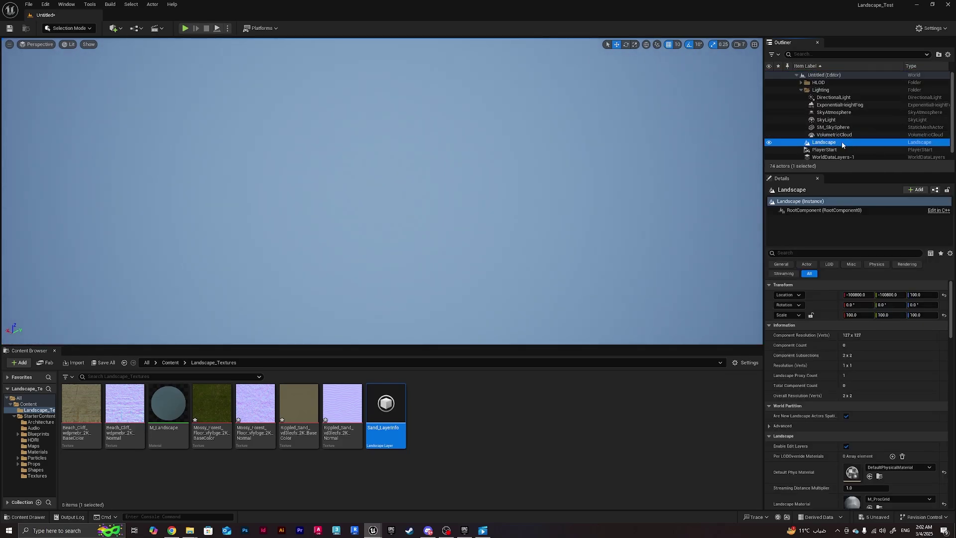
# Delete the leftover Landscape actor from the level
pyautogui.click(842, 142)
pyautogui.press('Delete')
pyautogui.click(919, 144)
pyautogui.press('Delete')
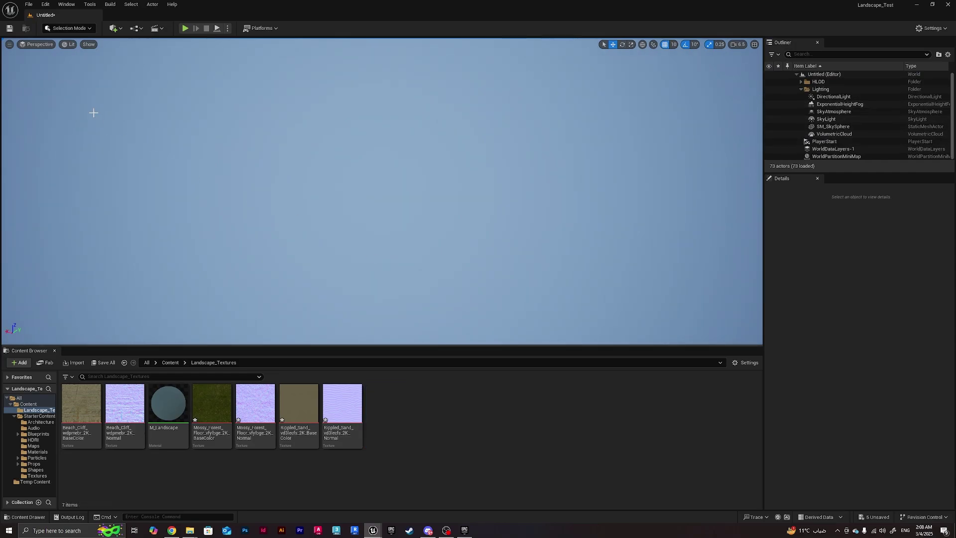
# Switch to Landscape mode and create a new landscape of 8 × 8 components with 63×63 quad sections
pyautogui.click(70, 29)
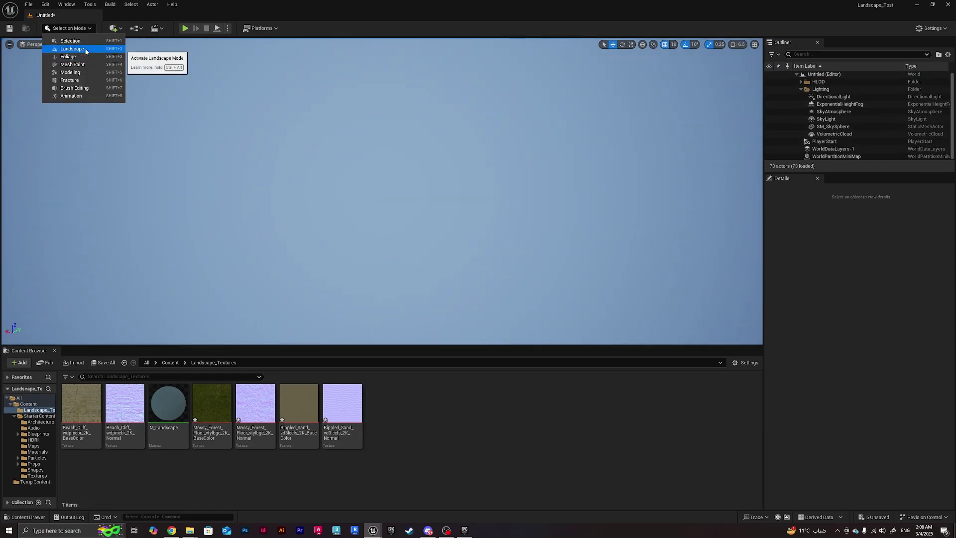
pyautogui.click(85, 51)
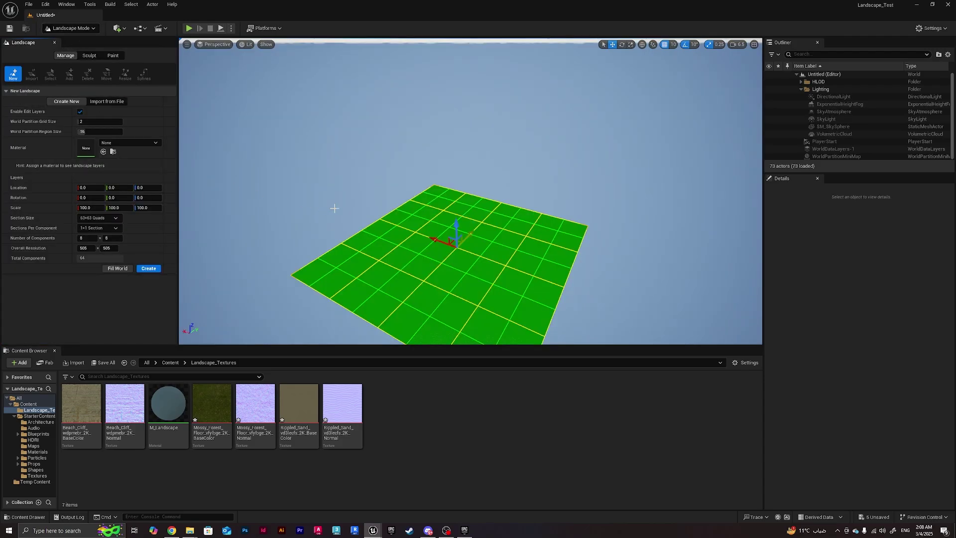
pyautogui.moveTo(381, 207); pyautogui.dragTo(401, 227, button='right')
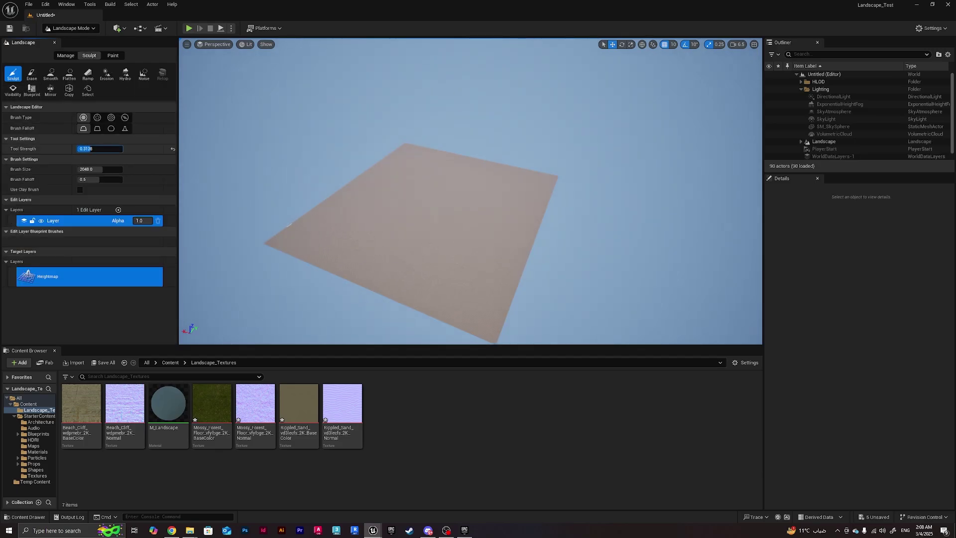
# Sculpt a hilly mound in the middle of the landscape, using a tool strength of about 0.55 and a brush size of about 3293
pyautogui.moveTo(99, 149); pyautogui.dragTo(112, 169)
pyautogui.moveTo(474, 244)
pyautogui.mouseDown()
pyautogui.moveTo(331, 231)
pyautogui.moveTo(453, 196)
pyautogui.moveTo(371, 224)
pyautogui.moveTo(443, 214)
pyautogui.moveTo(439, 202)
pyautogui.moveTo(399, 207)
pyautogui.moveTo(381, 221)
pyautogui.moveTo(401, 192)
pyautogui.moveTo(451, 184)
pyautogui.moveTo(459, 232)
pyautogui.moveTo(414, 238)
pyautogui.moveTo(458, 220)
pyautogui.moveTo(428, 214)
pyautogui.moveTo(443, 194)
pyautogui.moveTo(410, 206)
pyautogui.moveTo(425, 181)
pyautogui.mouseUp()
pyautogui.moveTo(426, 184); pyautogui.dragTo(608, 164, button='right')
pyautogui.press('s')
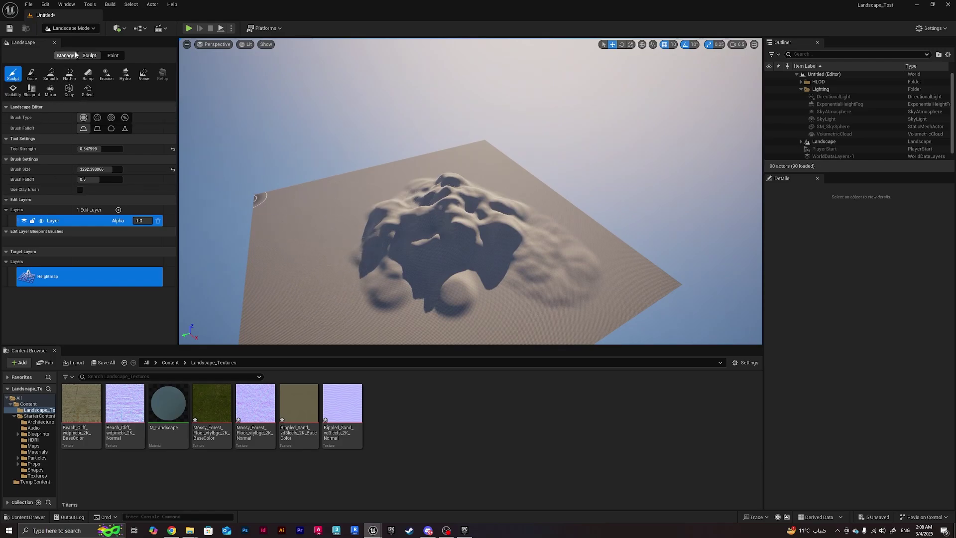
# Assign M_Landscape as the landscape's material and populate the paint target layers from it
pyautogui.click(114, 56)
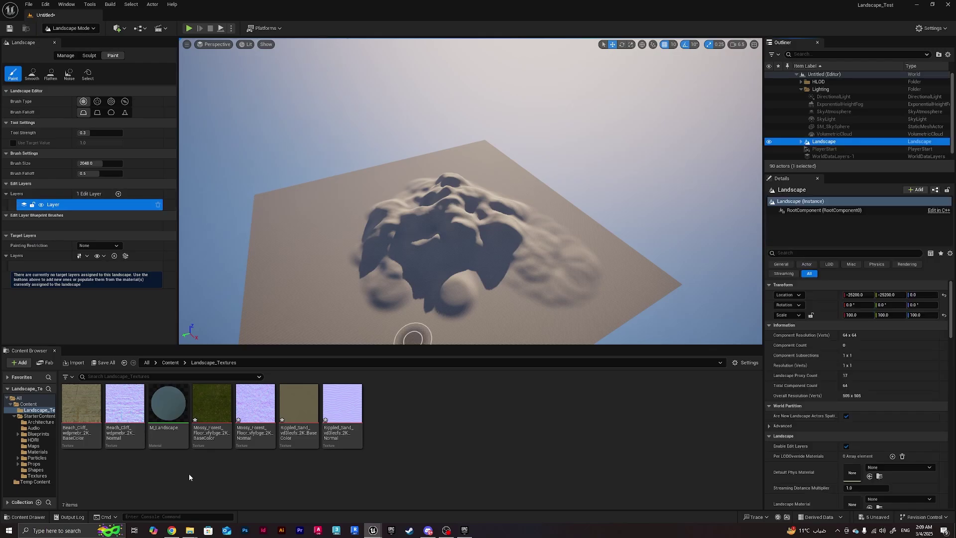
pyautogui.moveTo(169, 405); pyautogui.dragTo(854, 502)
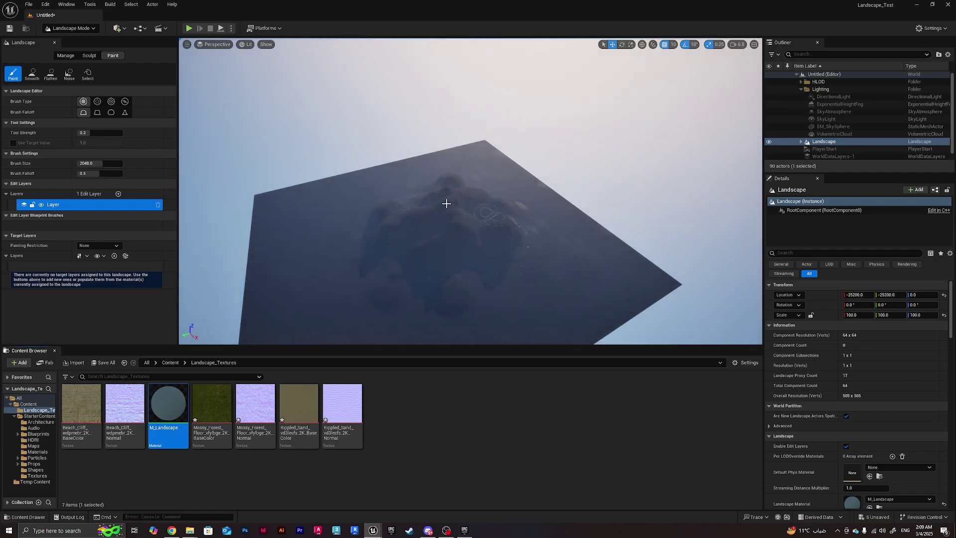
pyautogui.moveTo(441, 267); pyautogui.dragTo(473, 267, button='right')
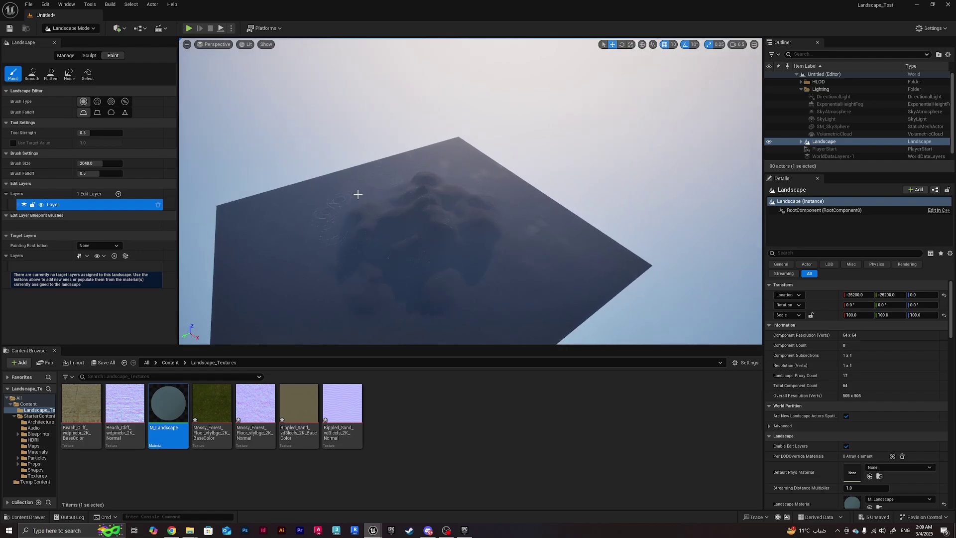
pyautogui.click(125, 256)
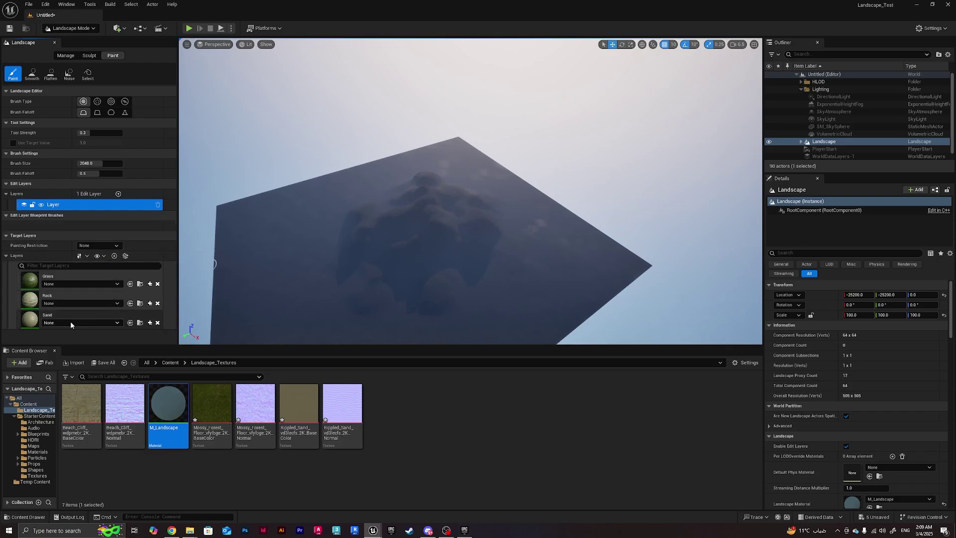
# Review the M_Landscape graph's layer blend connections to Base Color and Normal, and return to the level
pyautogui.doubleClick(168, 404)
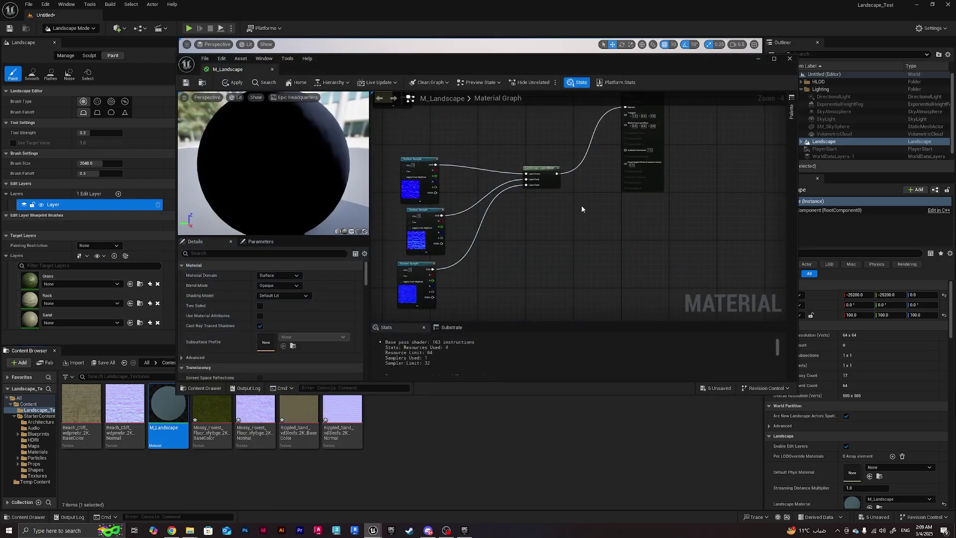
pyautogui.scroll(-1, 447, 171)
pyautogui.moveTo(448, 172); pyautogui.dragTo(477, 241, button='right')
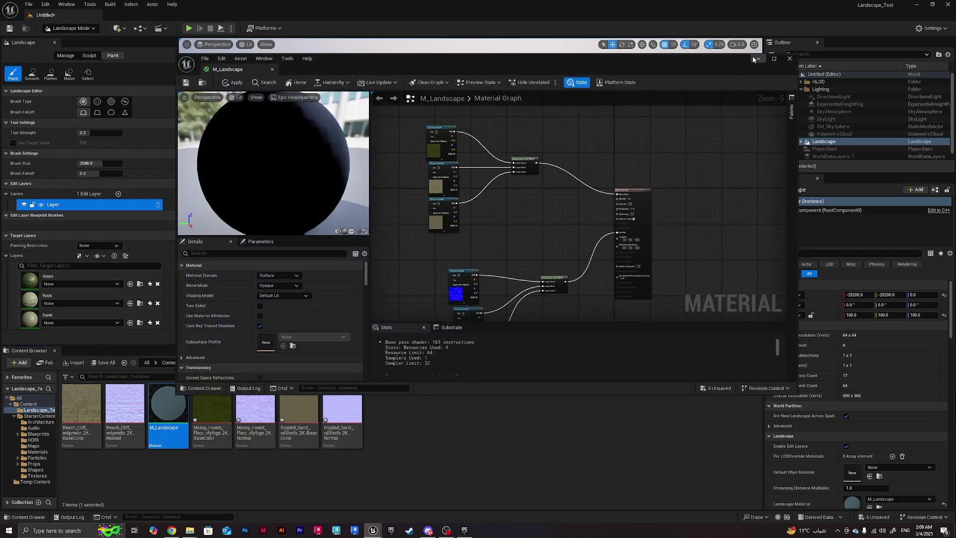
pyautogui.moveTo(571, 241); pyautogui.dragTo(592, 215, button='right')
pyautogui.scroll(3, 658, 166)
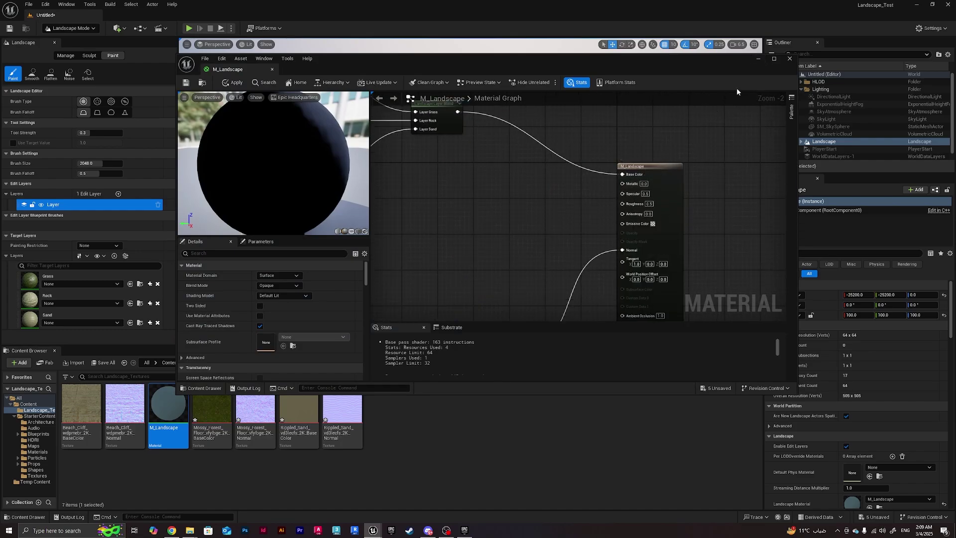
pyautogui.click(757, 59)
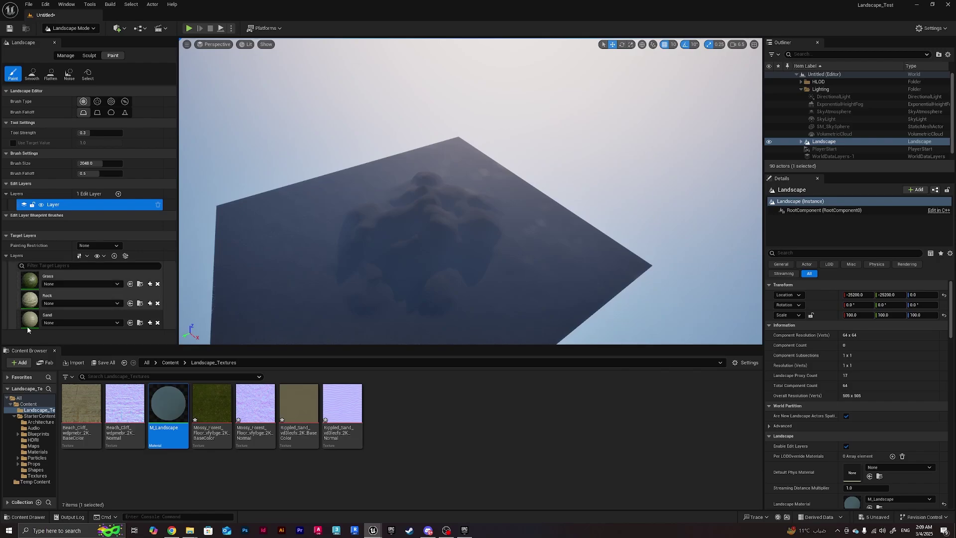
# Create a weight-blended layer info for the Grass target layer and save it in the Landscape_Textures folder
pyautogui.click(151, 285)
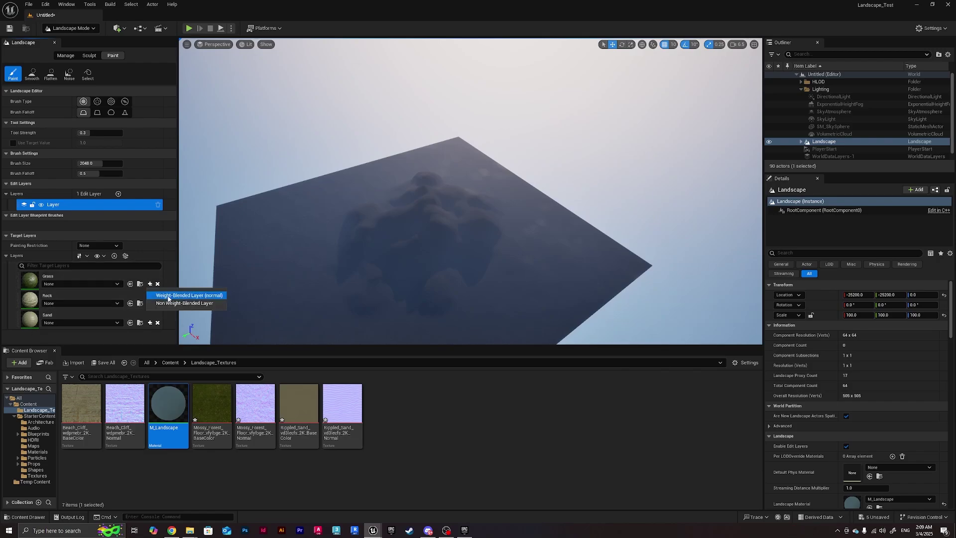
pyautogui.click(171, 296)
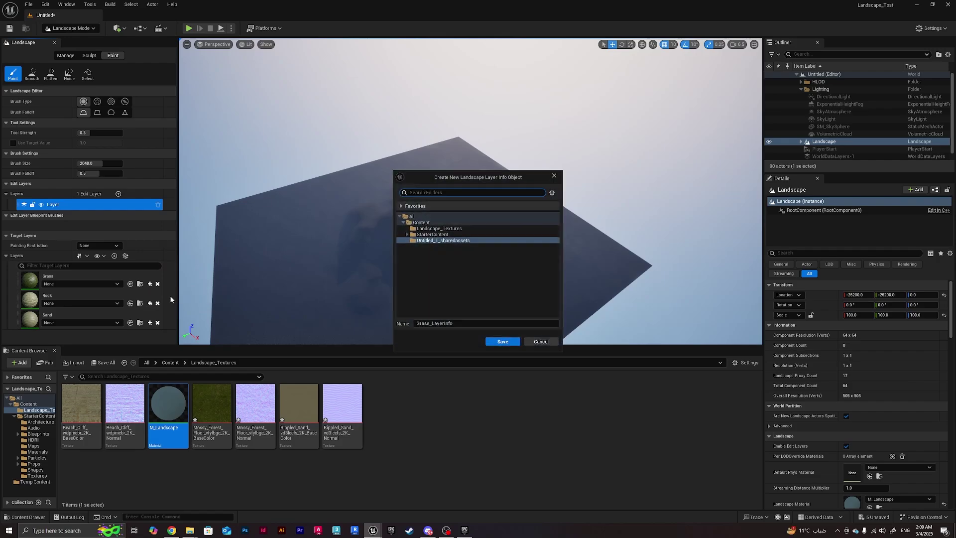
pyautogui.click(439, 228)
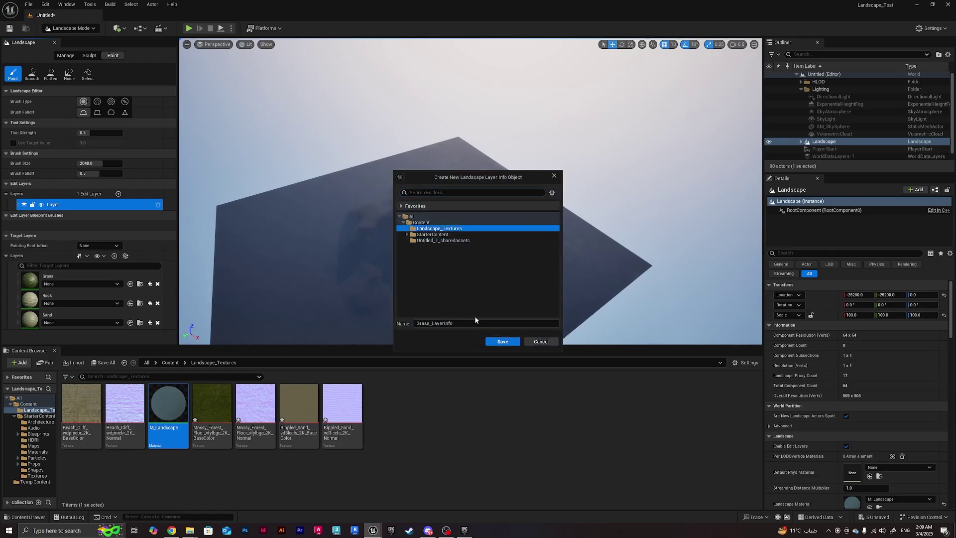
pyautogui.click(502, 342)
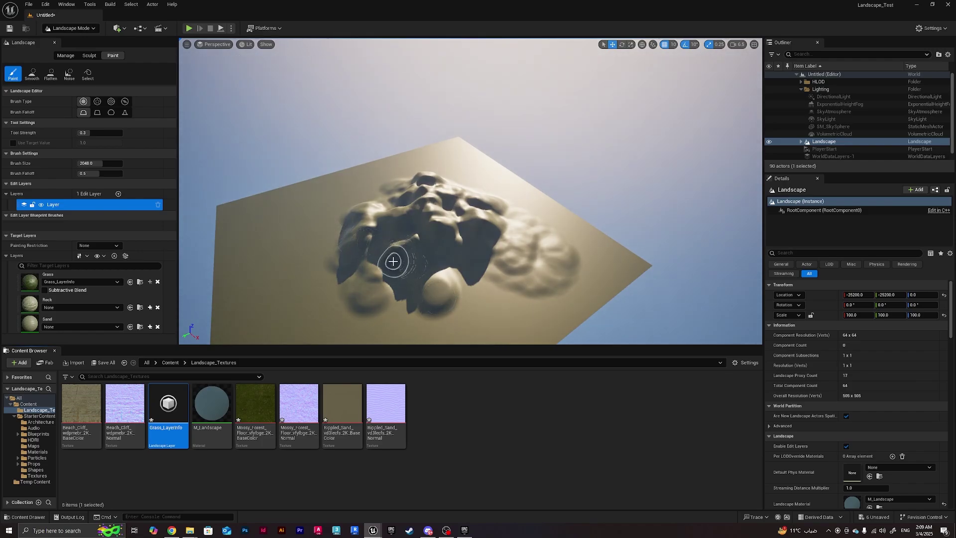
# Create a weight-blended layer info for the Rock target layer and save it in the Landscape_Textures folder
pyautogui.press('w')
pyautogui.moveTo(393, 260); pyautogui.dragTo(647, 209, button='right')
pyautogui.scroll(-1, 393, 261)
pyautogui.press('s')
pyautogui.moveTo(470, 219); pyautogui.dragTo(508, 196, button='right')
pyautogui.moveTo(398, 252); pyautogui.dragTo(393, 258, button='right')
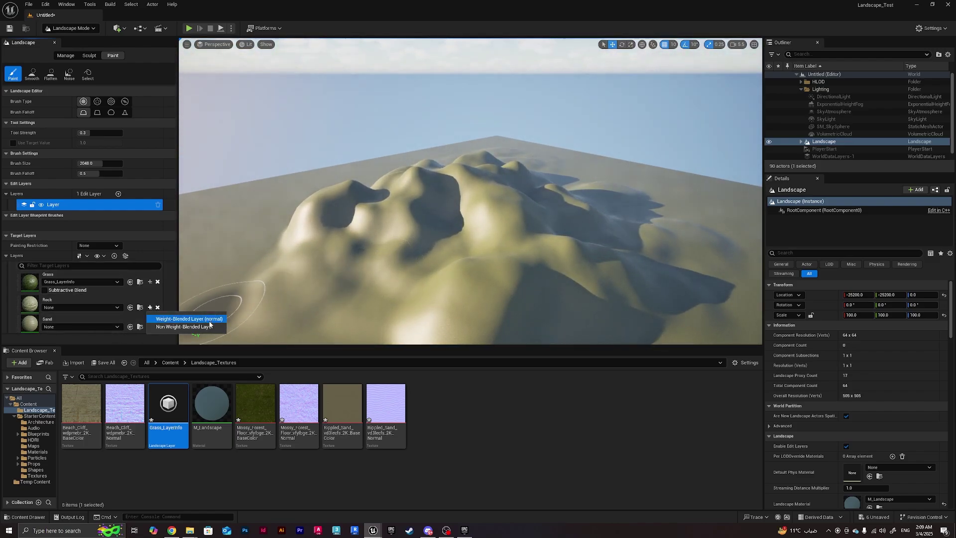
pyautogui.click(151, 308)
pyautogui.click(457, 229)
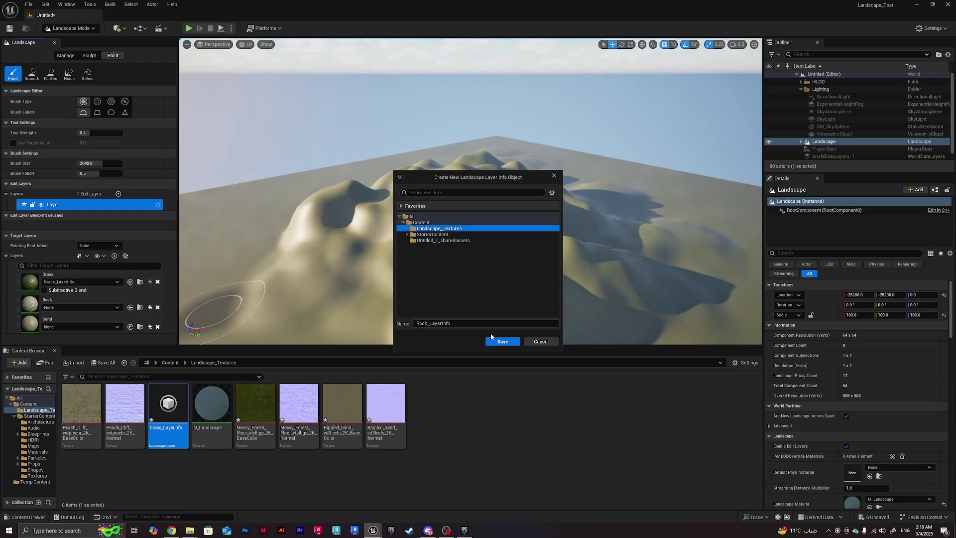
pyautogui.click(503, 342)
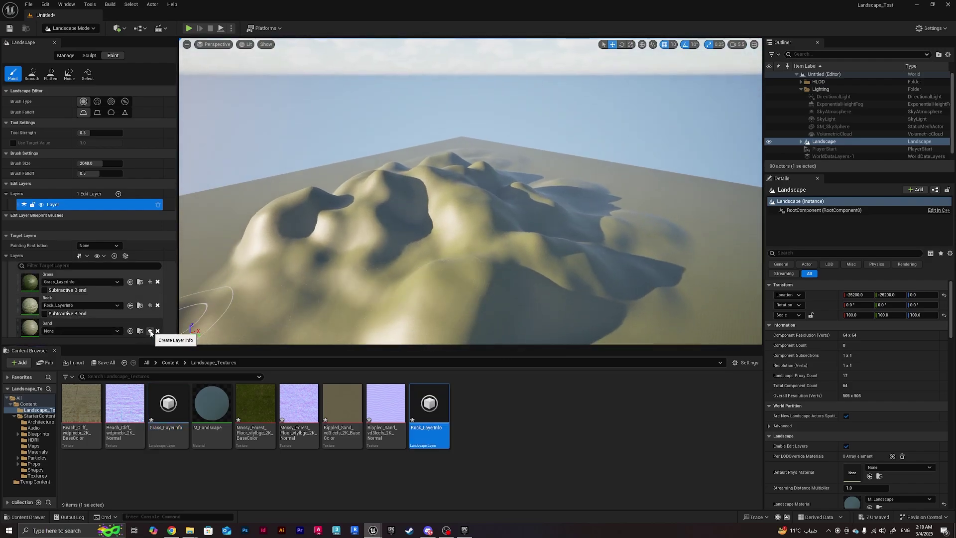
# Create a weight-blended layer info for the Sand target layer and save it in the Untitled_1_sharedassets folder
pyautogui.click(151, 332)
pyautogui.click(180, 340)
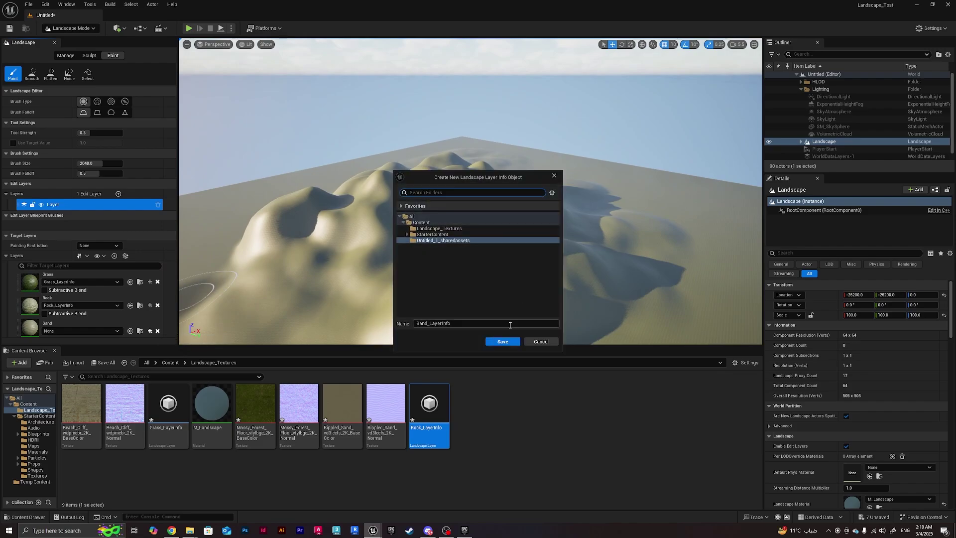
pyautogui.click(502, 341)
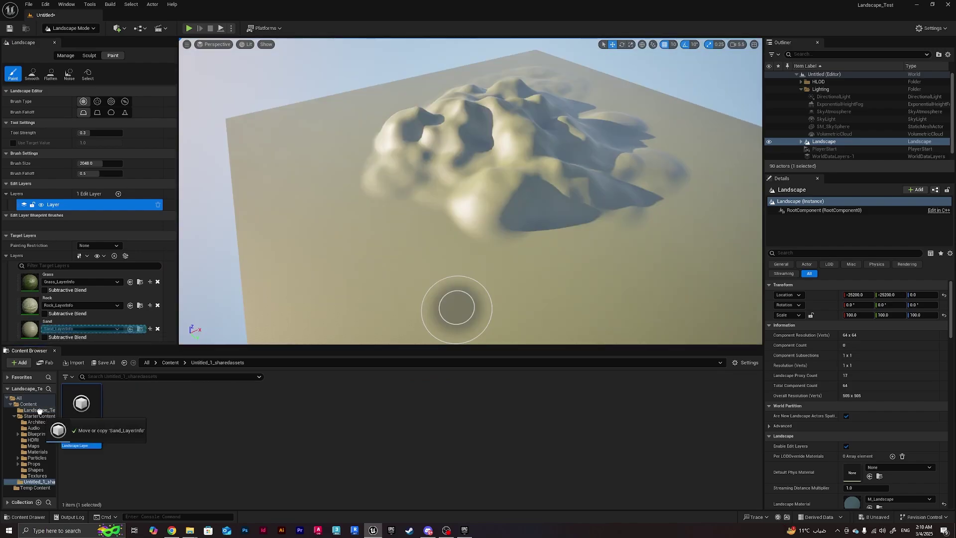
# Move the Sand_LayerInfo asset into the Landscape_Textures folder and open that folder
pyautogui.moveTo(39, 411); pyautogui.dragTo(40, 414)
pyautogui.click(57, 428)
pyautogui.click(45, 411)
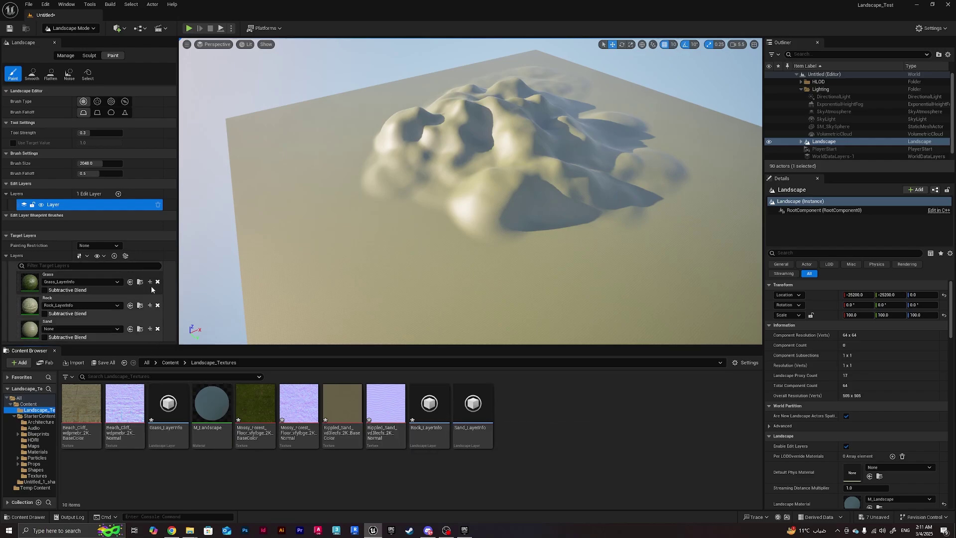
# Paint the Rock layer over the slopes and peaks of the sculpted mountain
pyautogui.click(86, 299)
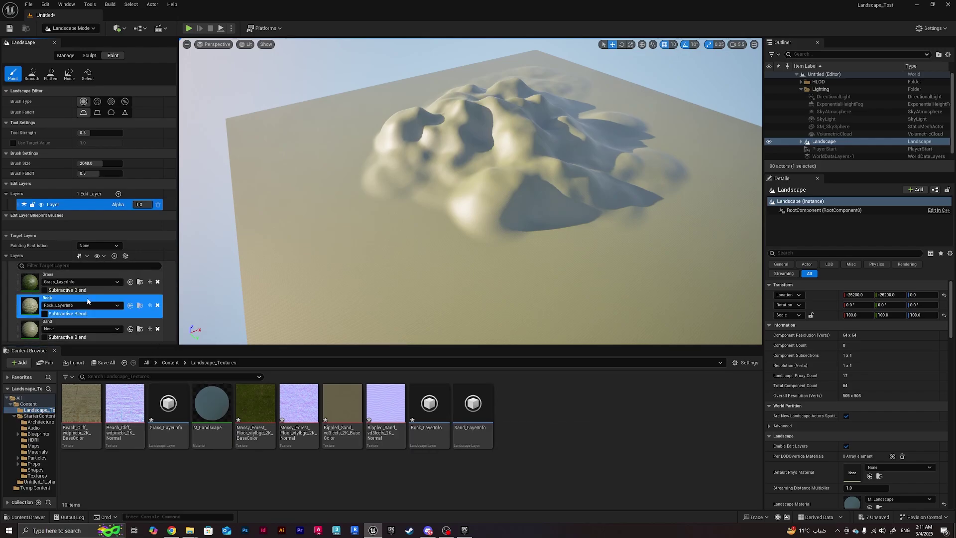
pyautogui.moveTo(261, 261); pyautogui.dragTo(426, 207, button='right')
pyautogui.moveTo(512, 184)
pyautogui.mouseDown()
pyautogui.moveTo(588, 153)
pyautogui.moveTo(523, 153)
pyautogui.moveTo(562, 177)
pyautogui.mouseUp()
pyautogui.moveTo(562, 176)
pyautogui.mouseDown(button='right')
pyautogui.moveTo(627, 149)
pyautogui.moveTo(562, 279)
pyautogui.moveTo(560, 167)
pyautogui.mouseUp(button='right')
pyautogui.moveTo(559, 167)
pyautogui.mouseDown()
pyautogui.moveTo(442, 152)
pyautogui.moveTo(551, 150)
pyautogui.mouseUp()
pyautogui.moveTo(551, 150); pyautogui.dragTo(487, 193, button='right')
pyautogui.moveTo(487, 193)
pyautogui.mouseDown()
pyautogui.moveTo(386, 234)
pyautogui.moveTo(351, 210)
pyautogui.mouseUp()
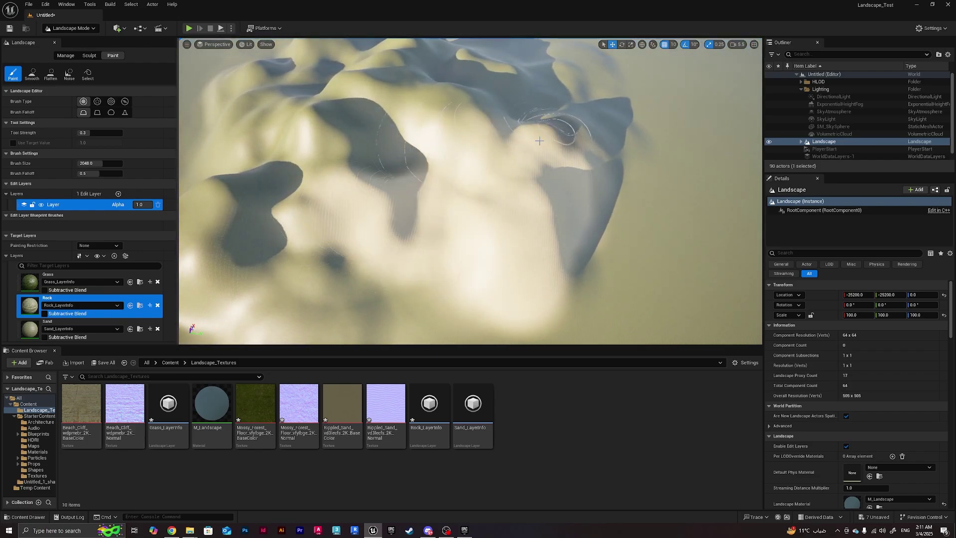
pyautogui.moveTo(440, 85)
pyautogui.mouseDown(button='right')
pyautogui.moveTo(440, 45)
pyautogui.moveTo(441, 58)
pyautogui.mouseUp(button='right')
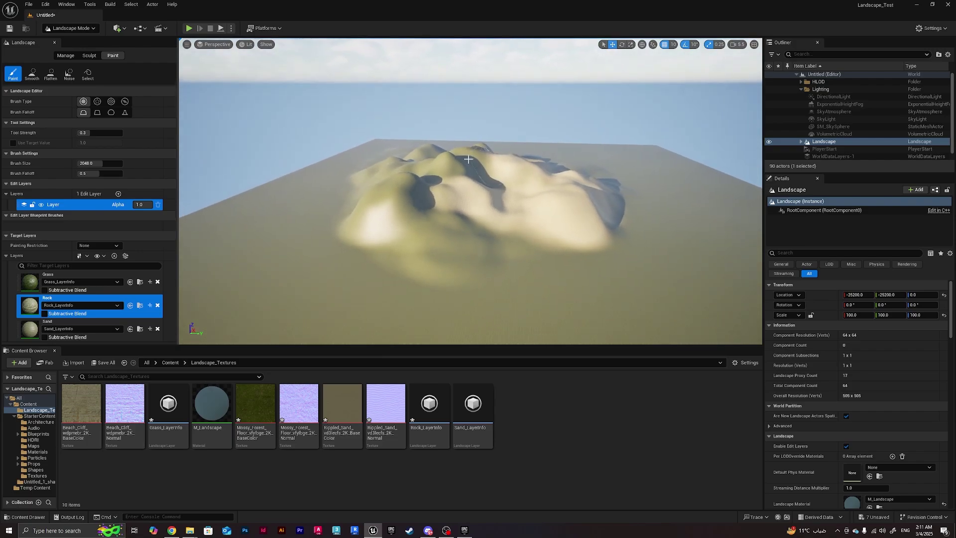
# Paint the Sand layer across the flat ground in front of and around the mountain's base
pyautogui.click(69, 325)
pyautogui.moveTo(419, 232); pyautogui.dragTo(419, 269, button='right')
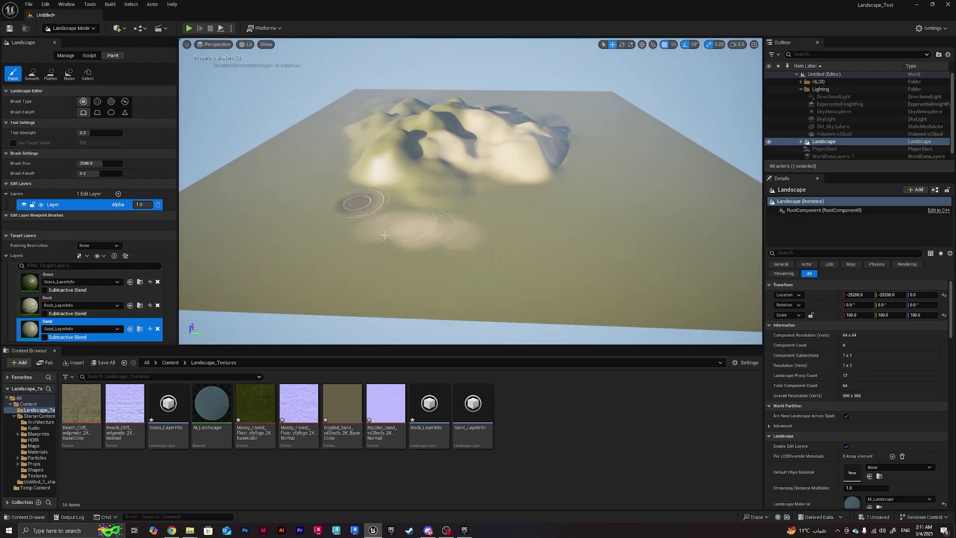
pyautogui.moveTo(483, 207)
pyautogui.mouseDown()
pyautogui.moveTo(473, 215)
pyautogui.moveTo(483, 204)
pyautogui.moveTo(503, 220)
pyautogui.moveTo(406, 232)
pyautogui.moveTo(404, 213)
pyautogui.moveTo(428, 255)
pyautogui.moveTo(563, 225)
pyautogui.moveTo(587, 211)
pyautogui.moveTo(574, 178)
pyautogui.mouseUp()
pyautogui.press('w')
pyautogui.moveTo(534, 200); pyautogui.dragTo(424, 152, button='right')
pyautogui.press('s')
pyautogui.press('d')
pyautogui.scroll(-2, 469, 164)
pyautogui.press('s')
pyautogui.moveTo(478, 195); pyautogui.dragTo(513, 207, button='right')
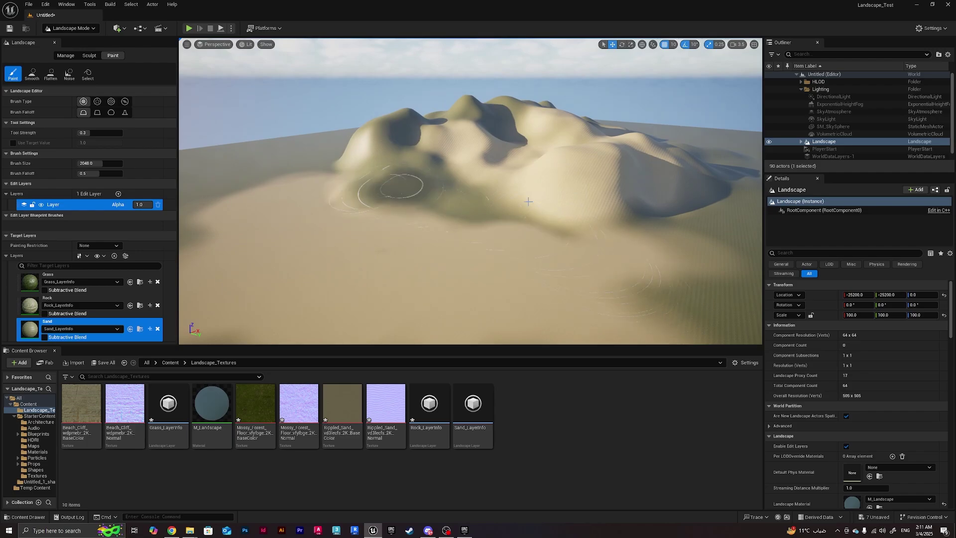
# Open the M_Landscape material and add a LandscapeLayerCoords node before the texture samples
pyautogui.doubleClick(211, 404)
pyautogui.scroll(-5, 455, 234)
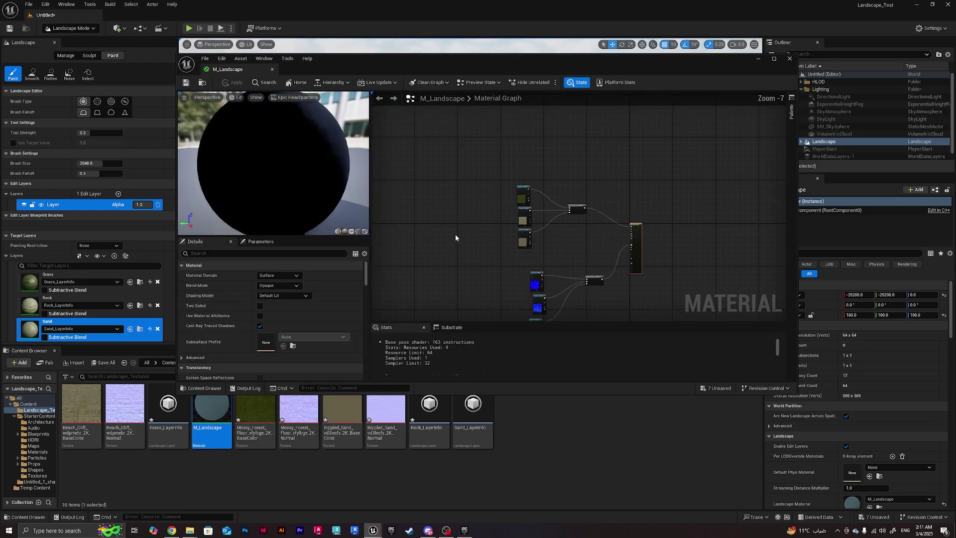
pyautogui.rightClick(543, 215)
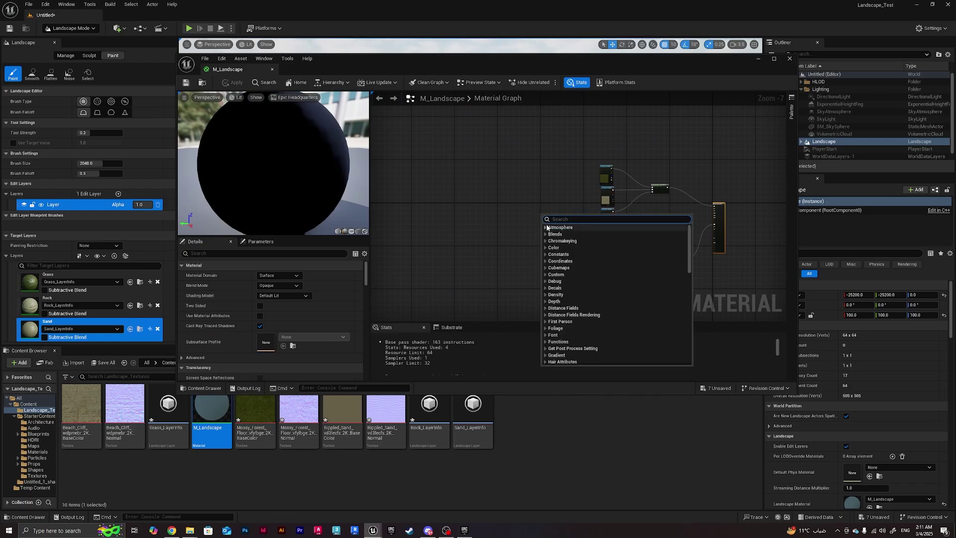
pyautogui.write('landscape uv')
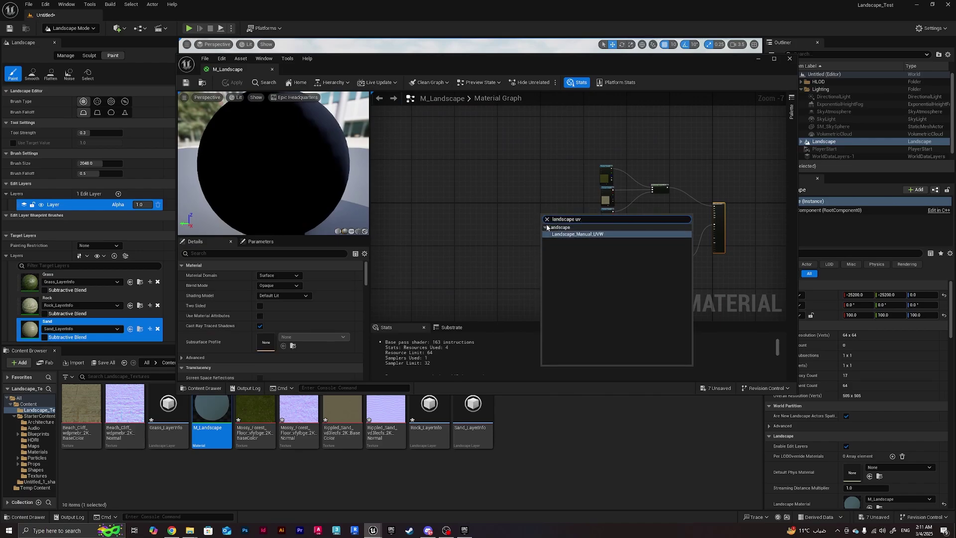
pyautogui.press('BackSpace')
pyautogui.press('BackSpace')
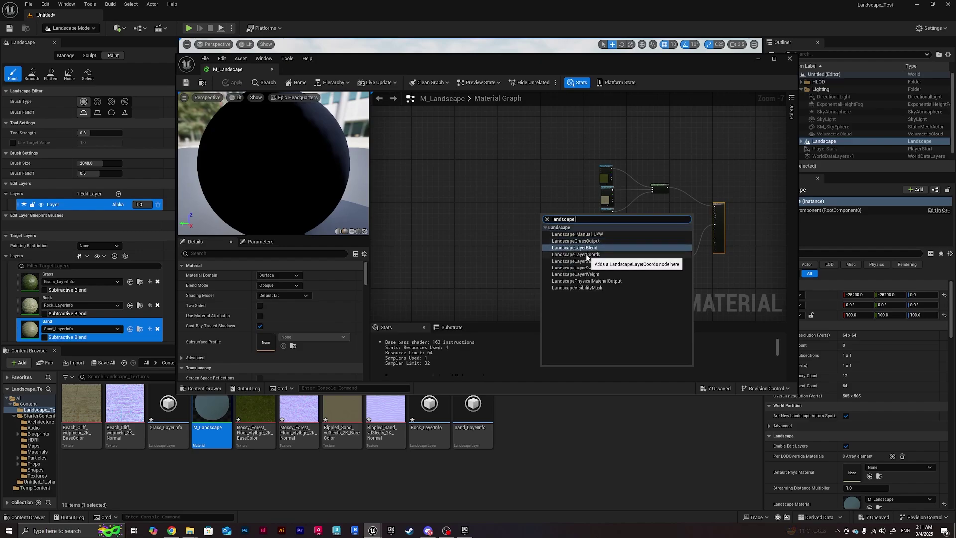
pyautogui.click(601, 255)
pyautogui.scroll(5, 526, 302)
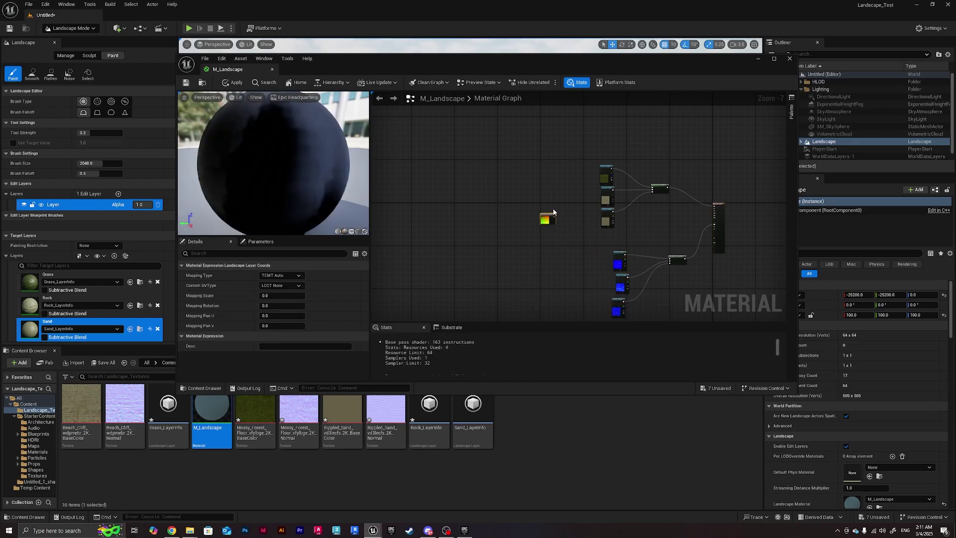
# Connect the landscape coordinates node to the UVs of the three base color texture samples and the first normal texture sample
pyautogui.moveTo(517, 307); pyautogui.dragTo(680, 146)
pyautogui.moveTo(517, 307); pyautogui.dragTo(697, 220)
pyautogui.moveTo(619, 268); pyautogui.dragTo(618, 179, button='right')
pyautogui.moveTo(518, 218); pyautogui.dragTo(699, 198)
pyautogui.moveTo(596, 265); pyautogui.dragTo(584, 173, button='right')
pyautogui.scroll(-2, 585, 173)
pyautogui.moveTo(533, 141); pyautogui.dragTo(678, 227)
pyautogui.moveTo(679, 227); pyautogui.dragTo(653, 197, button='right')
pyautogui.scroll(-2, 653, 197)
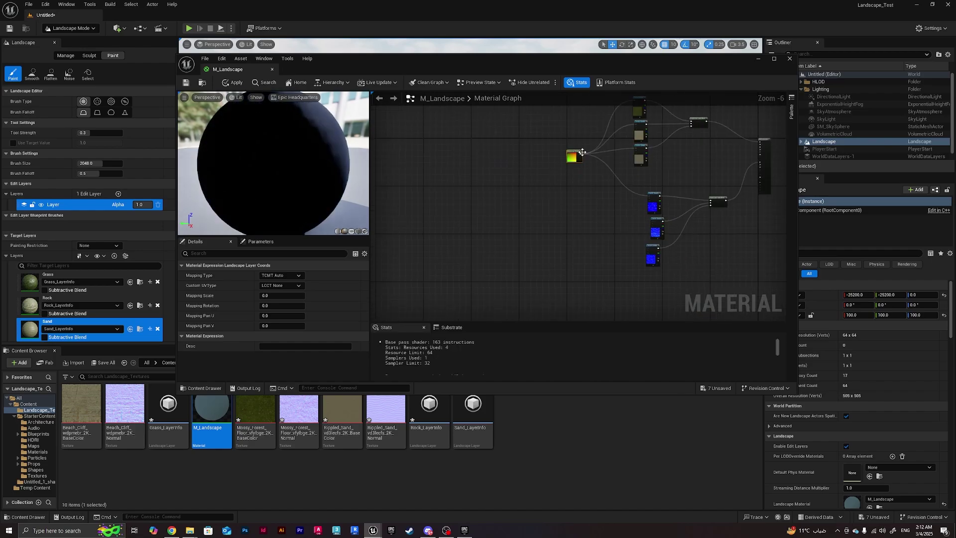
# Connect the landscape coordinates node to the UVs of the remaining two normal texture samples
pyautogui.moveTo(583, 159); pyautogui.dragTo(699, 238)
pyautogui.scroll(3, 610, 201)
pyautogui.scroll(-1, 669, 255)
pyautogui.moveTo(666, 253); pyautogui.dragTo(635, 210, button='right')
pyautogui.moveTo(558, 140); pyautogui.dragTo(598, 190)
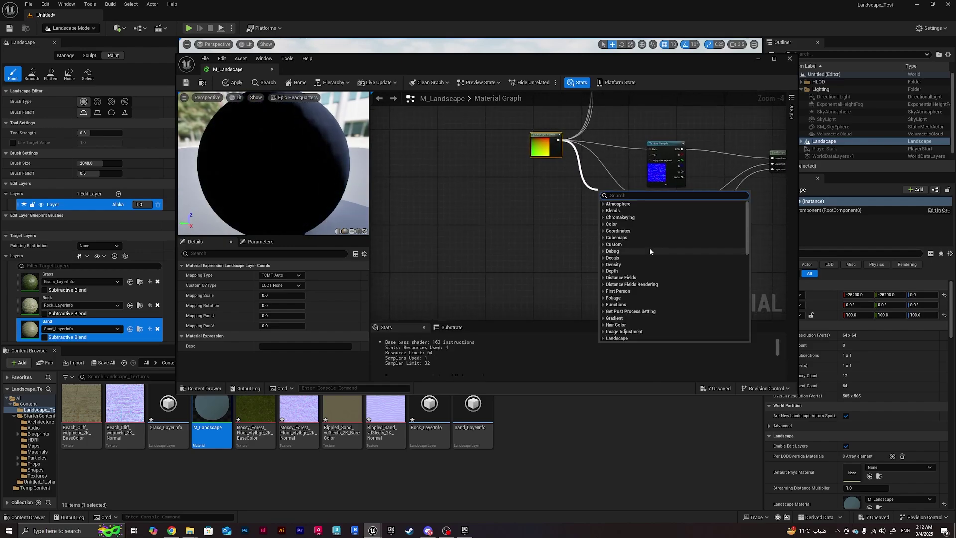
pyautogui.press('Escape')
pyautogui.moveTo(558, 140); pyautogui.dragTo(647, 253)
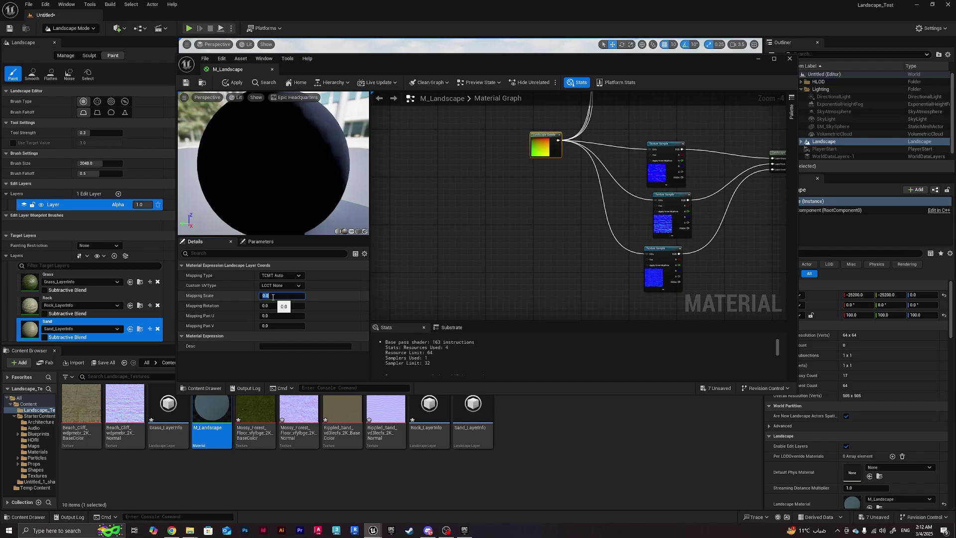
# Set the landscape coordinates' Mapping Scale to 10, apply the material changes and close the material editor
pyautogui.click(273, 297)
pyautogui.write('10')
pyautogui.press('Return')
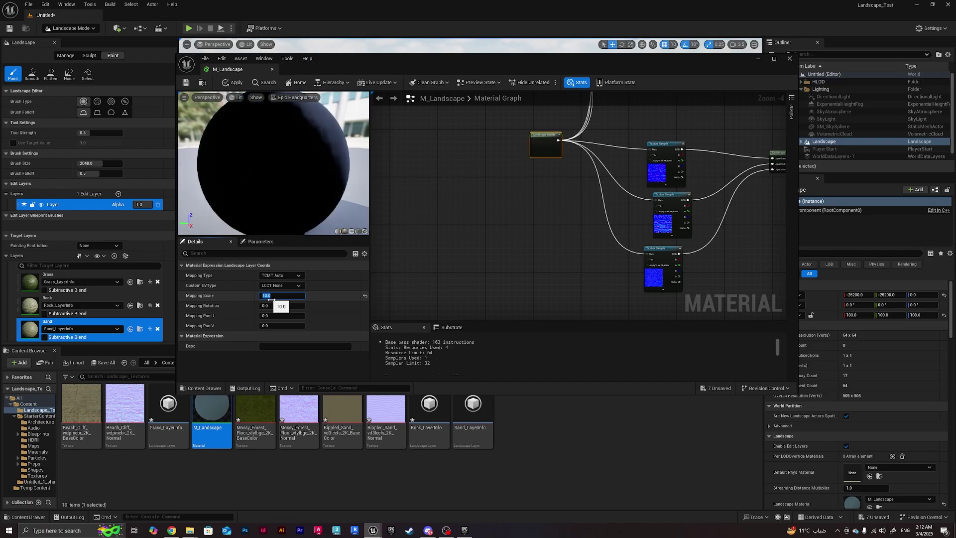
pyautogui.click(232, 83)
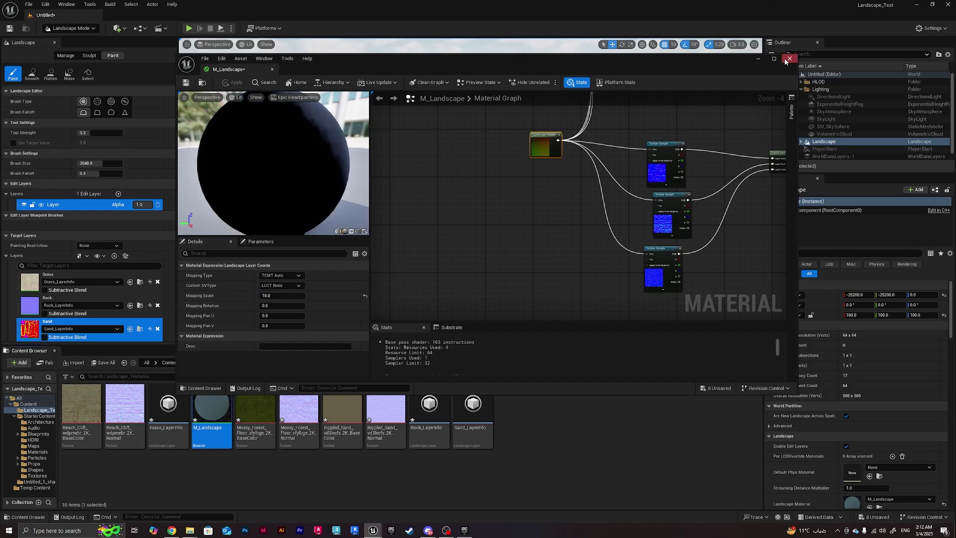
pyautogui.click(789, 59)
# Inspect the texture tiling of the painted layers on the landscape from close up and from a distance
pyautogui.press('w')
pyautogui.moveTo(455, 234)
pyautogui.mouseDown(button='right')
pyautogui.moveTo(533, 229)
pyautogui.moveTo(508, 224)
pyautogui.moveTo(518, 232)
pyautogui.moveTo(498, 249)
pyautogui.moveTo(518, 234)
pyautogui.moveTo(513, 244)
pyautogui.moveTo(458, 217)
pyautogui.moveTo(473, 217)
pyautogui.moveTo(448, 244)
pyautogui.mouseUp(button='right')
pyautogui.press('a')
pyautogui.press('w')
pyautogui.press('s')
pyautogui.press('d')
pyautogui.press('e')
pyautogui.moveTo(394, 208); pyautogui.dragTo(393, 209, button='right')
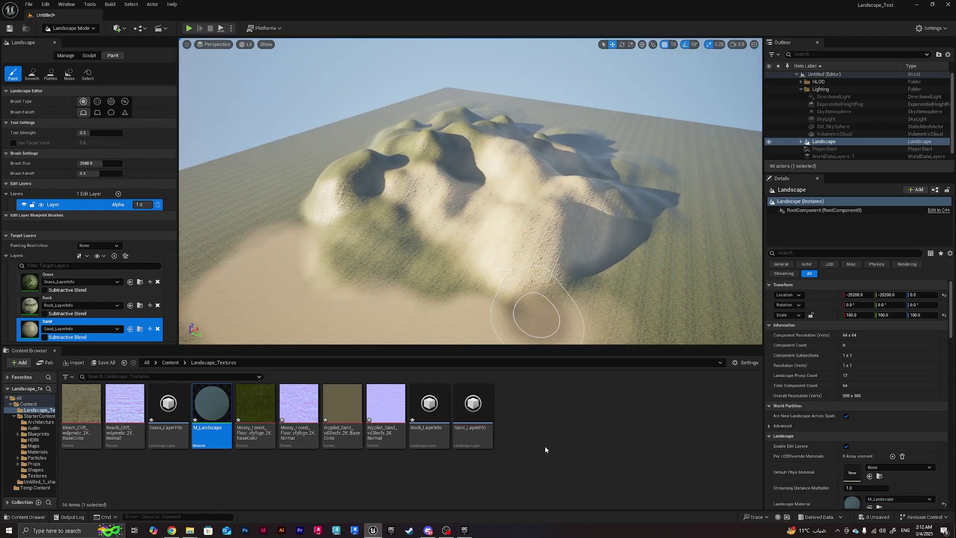